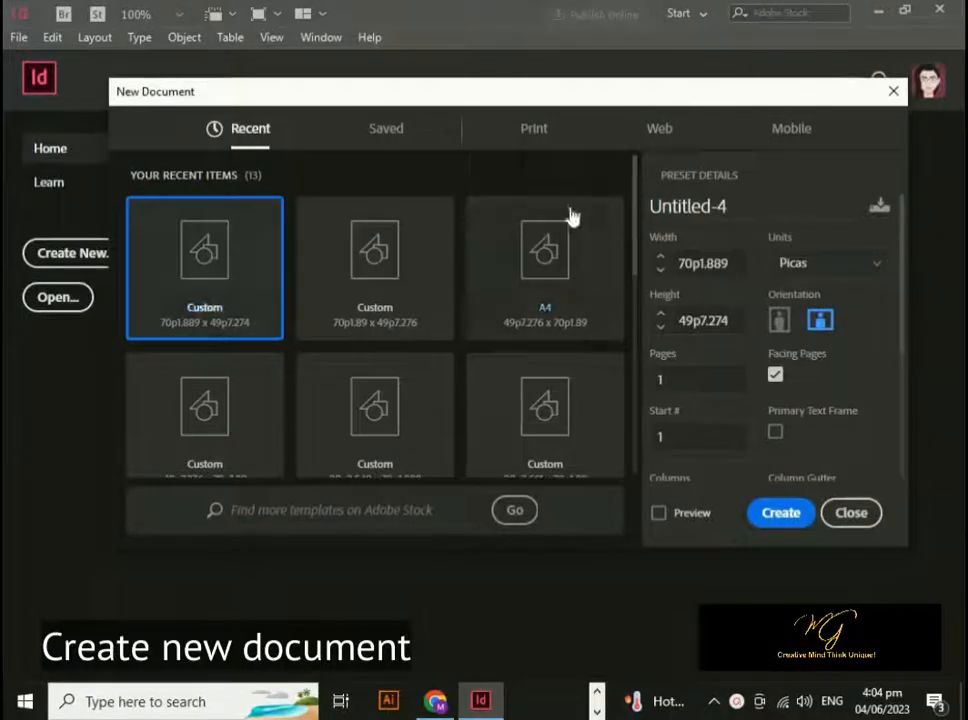
Step: Choose the A3 print preset for the new document
{"action": "left_click", "coordinate": [535, 140]}
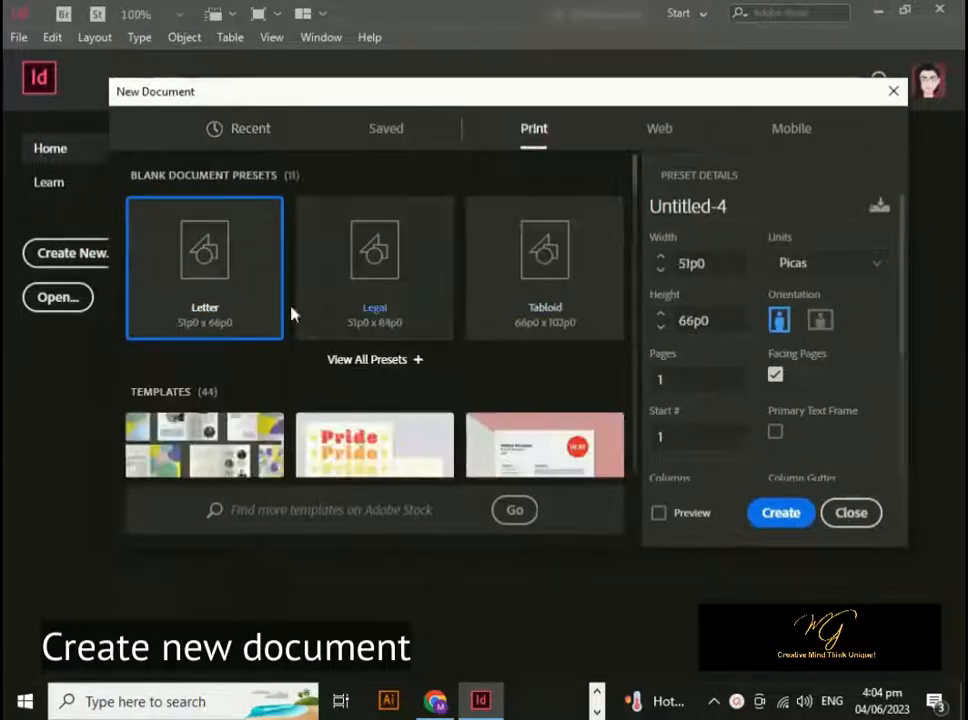
{"action": "scroll", "coordinate": [280, 312], "scroll_direction": "down", "scroll_amount": 3}
{"action": "scroll", "coordinate": [340, 330], "scroll_direction": "up", "scroll_amount": 3}
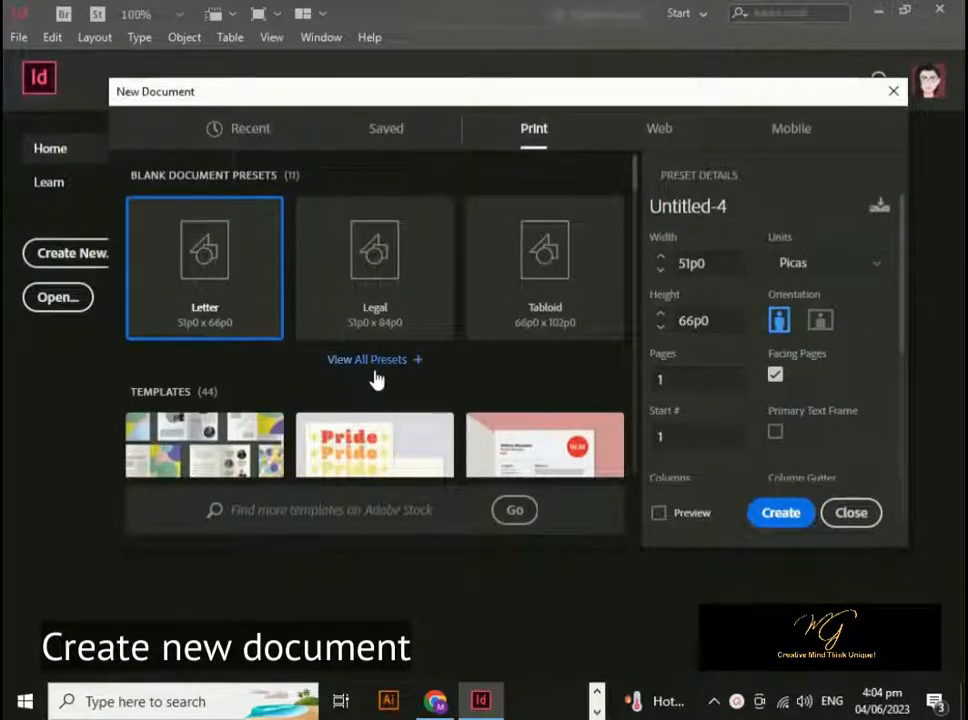
{"action": "left_click", "coordinate": [376, 360]}
{"action": "scroll", "coordinate": [374, 378], "scroll_direction": "down", "scroll_amount": 1}
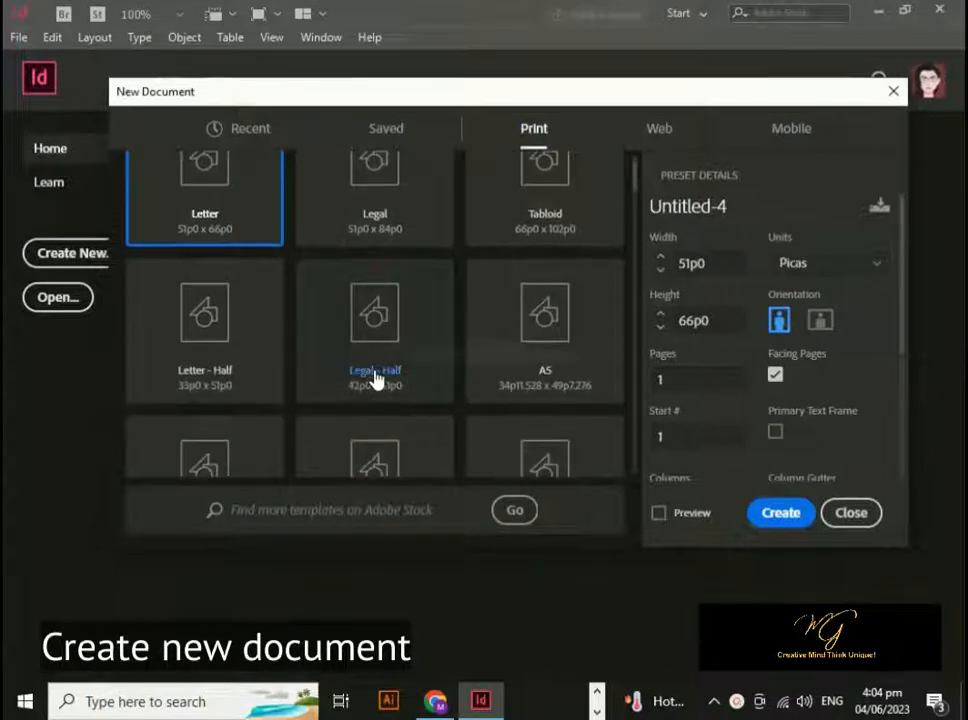
{"action": "scroll", "coordinate": [374, 378], "scroll_direction": "down", "scroll_amount": 2}
{"action": "left_click", "coordinate": [390, 428]}
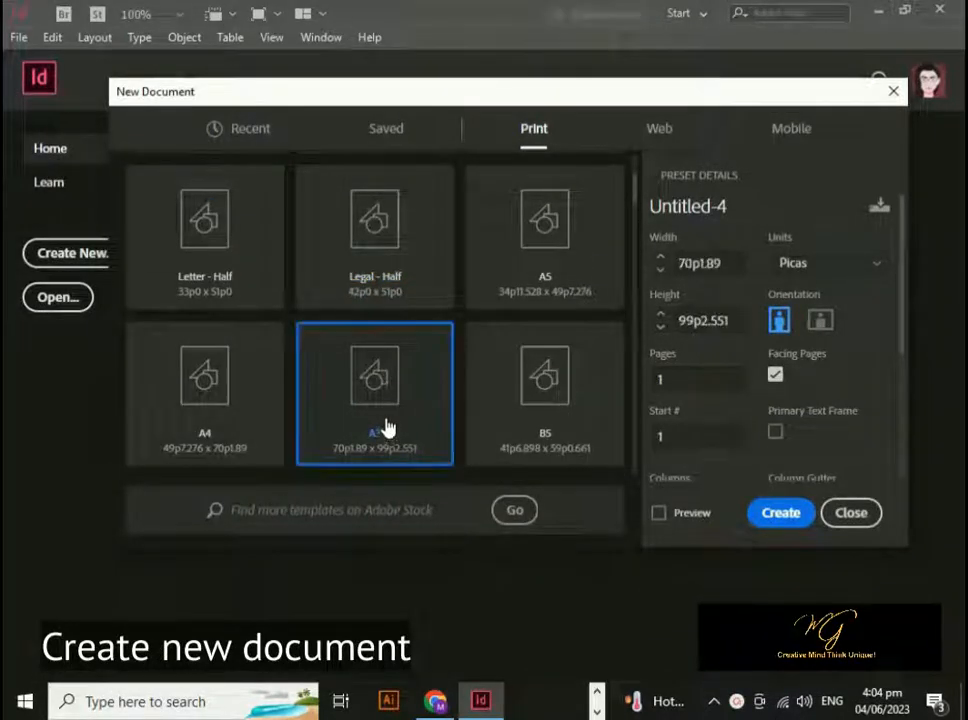
Step: Set the new document's units to inches and its orientation to landscape
{"action": "left_click", "coordinate": [825, 268]}
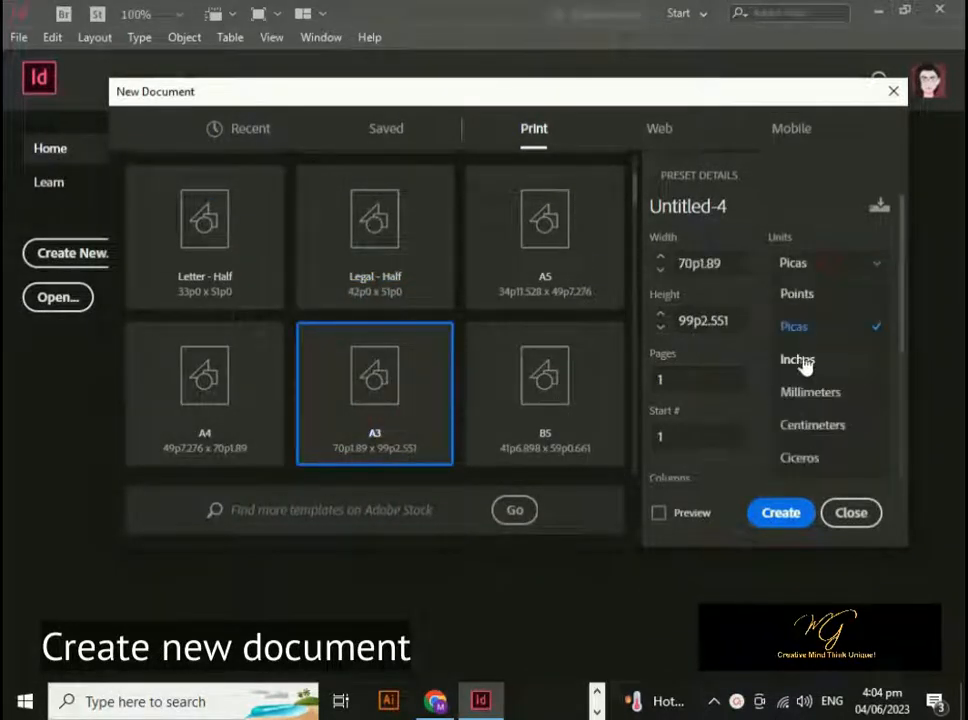
{"action": "left_click", "coordinate": [804, 366]}
{"action": "left_click", "coordinate": [821, 320]}
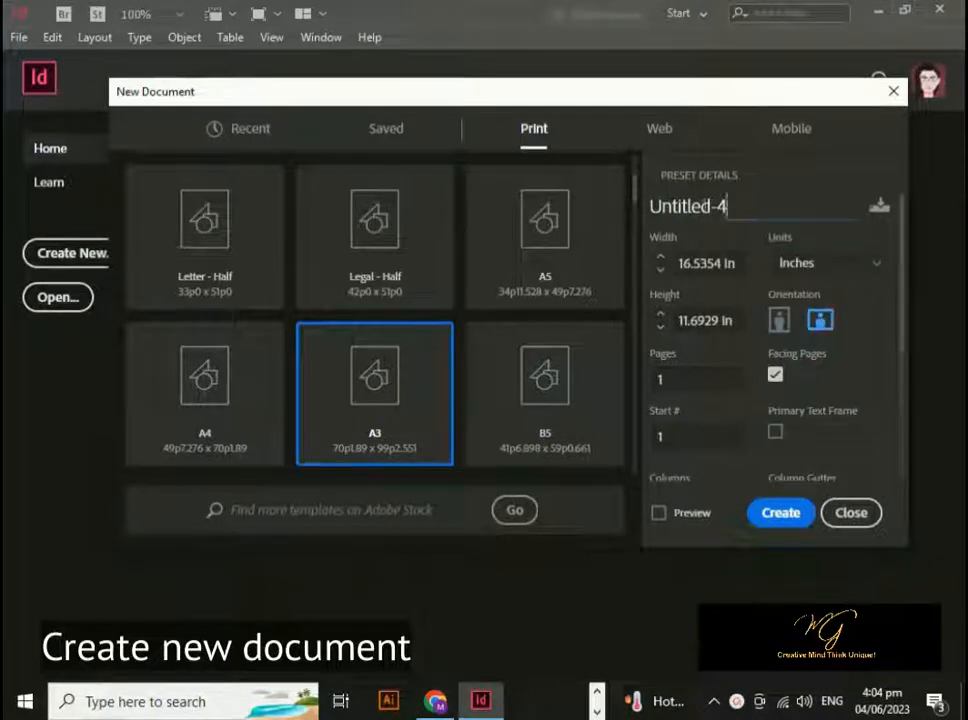
Step: Name the new document "image inside text" and create it
{"action": "left_click_drag", "start_coordinate": [732, 206], "coordinate": [583, 195]}
{"action": "type", "text": "image inside"}
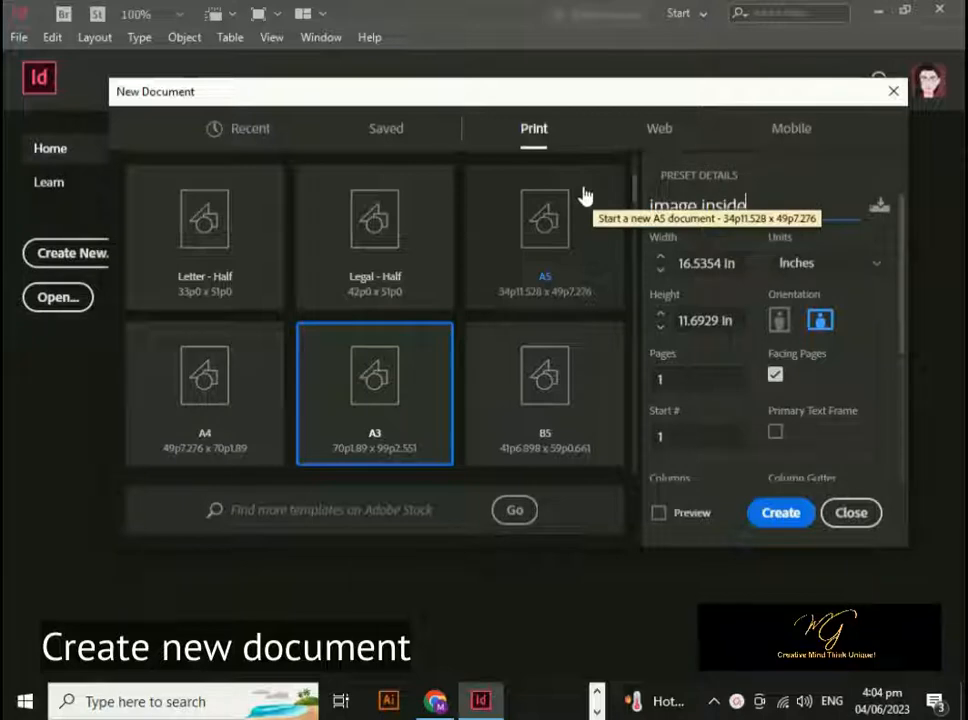
{"action": "type", "text": " text"}
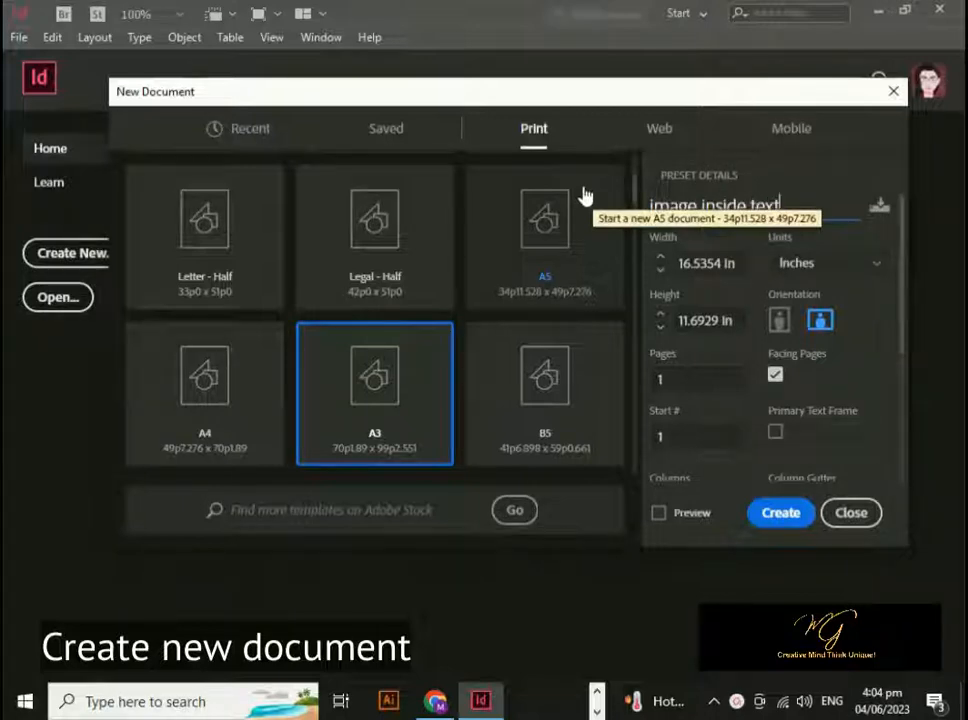
{"action": "key", "text": "Return"}
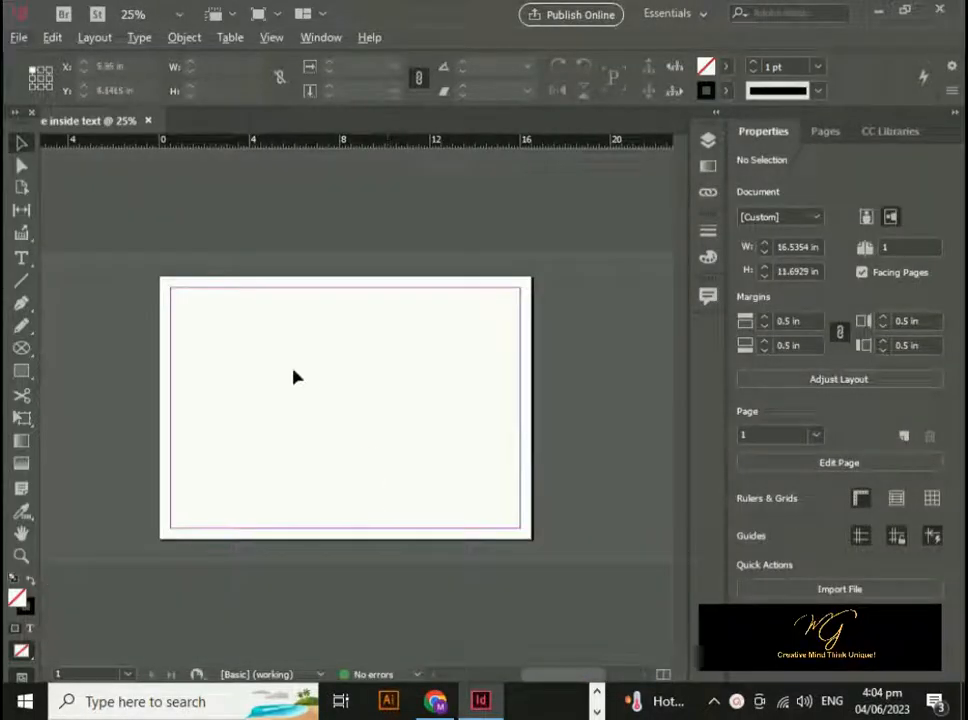
Step: Place the wallpaper image from the Desktop over the whole page, about 19.56 in wide and 12.22 in high
{"action": "left_click", "coordinate": [19, 38]}
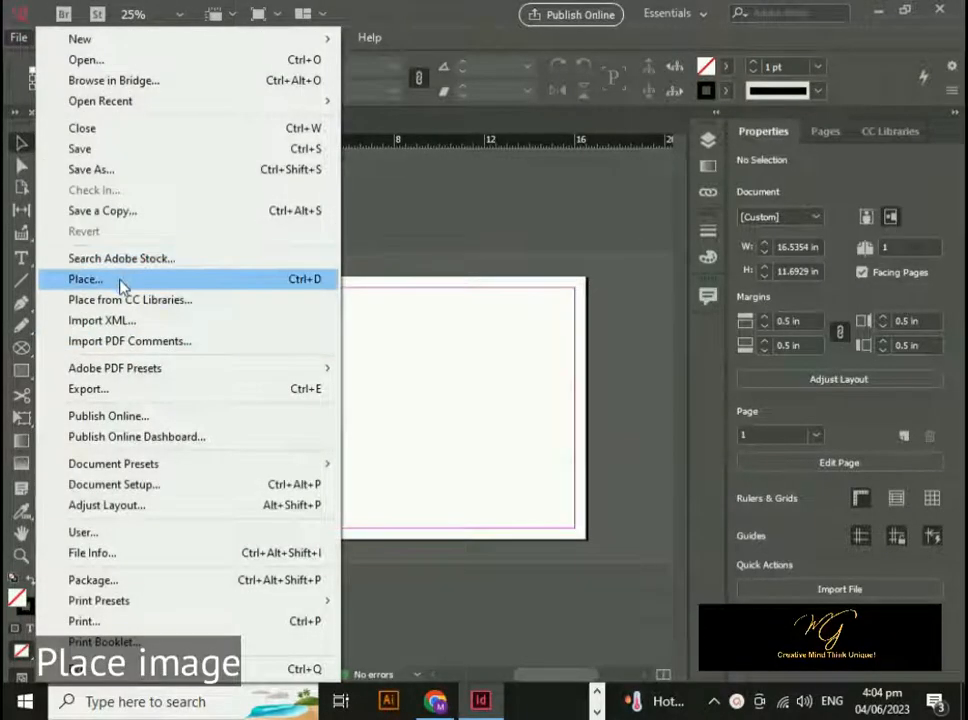
{"action": "left_click", "coordinate": [86, 279]}
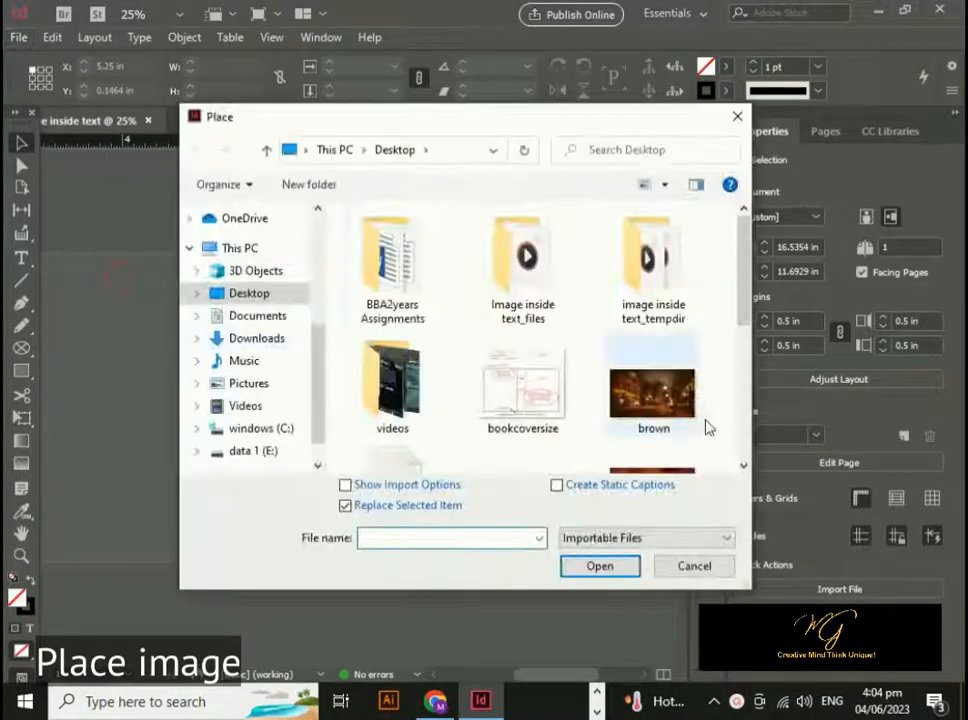
{"action": "scroll", "coordinate": [633, 430], "scroll_direction": "down", "scroll_amount": 5}
{"action": "left_click", "coordinate": [641, 440]}
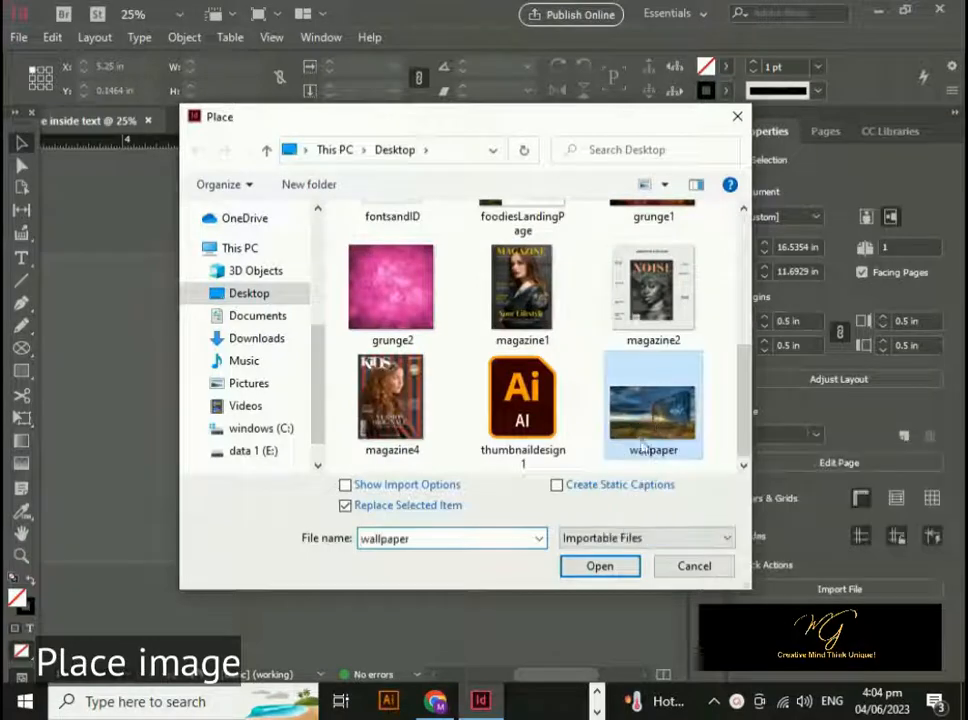
{"action": "left_click", "coordinate": [600, 566]}
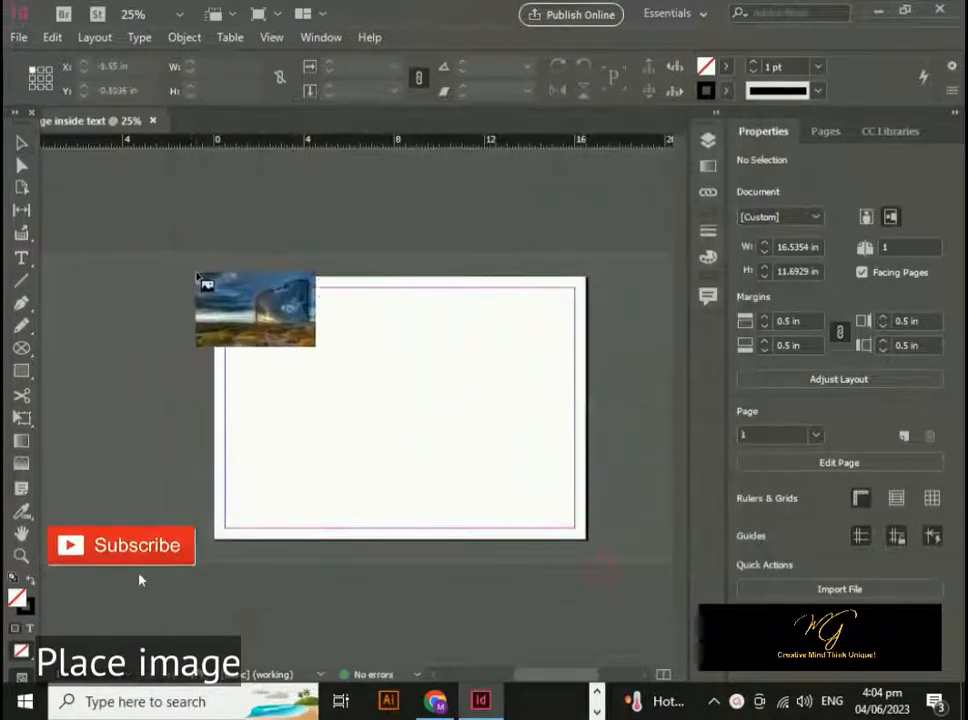
{"action": "left_click_drag", "start_coordinate": [212, 276], "coordinate": [647, 572]}
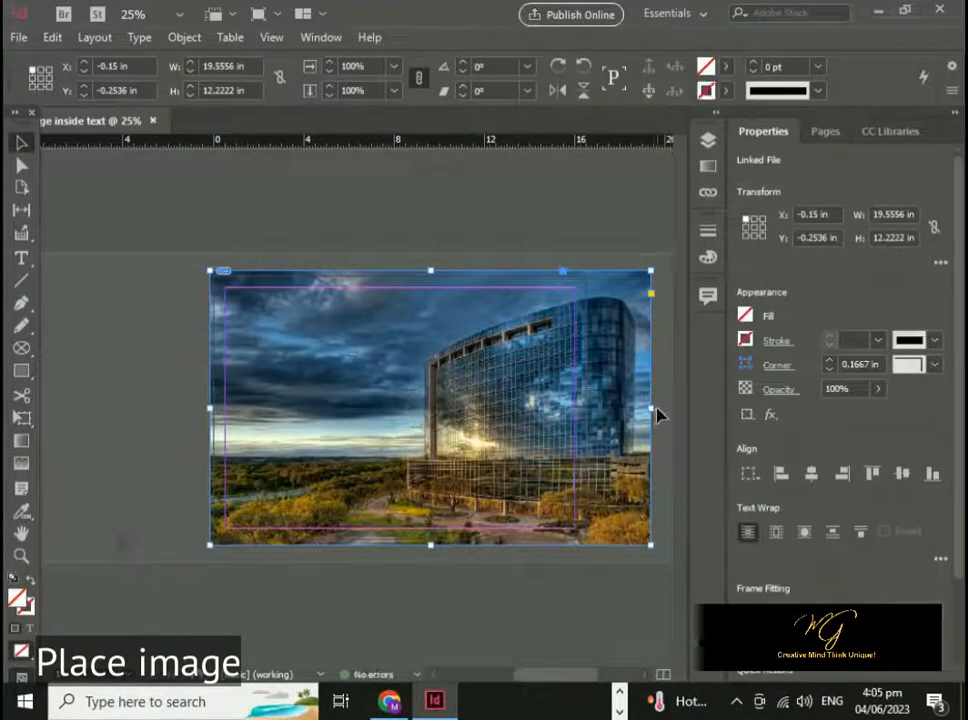
Step: Narrow the image frame to about 16.69 in at the page's right edge and squeeze the picture inside to the same width
{"action": "left_click_drag", "start_coordinate": [655, 409], "coordinate": [587, 409]}
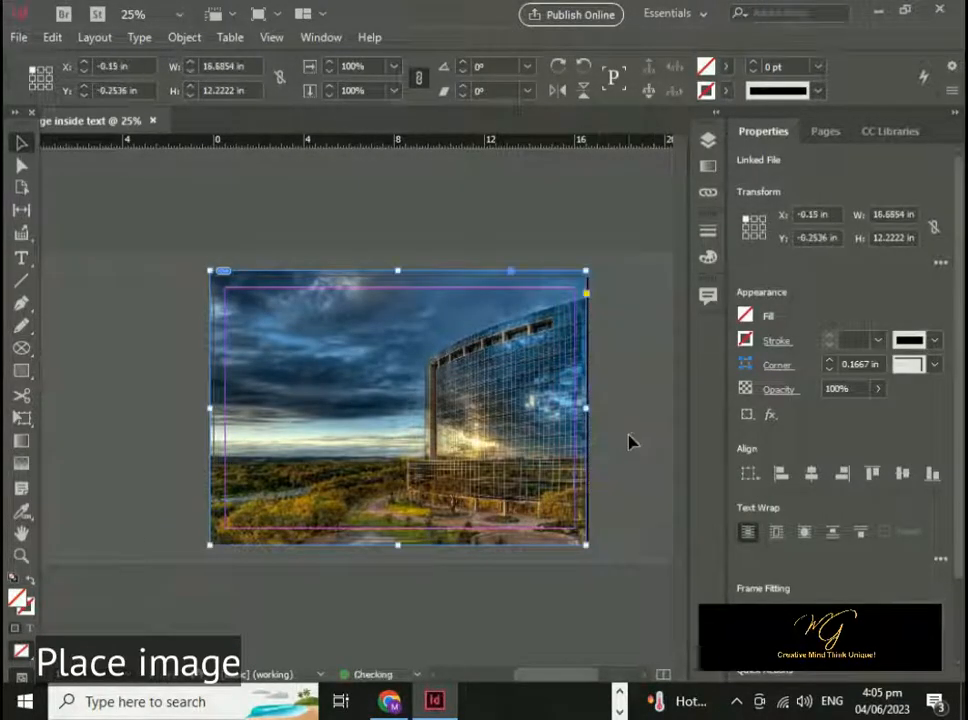
{"action": "left_click", "coordinate": [630, 436]}
{"action": "left_click", "coordinate": [395, 404]}
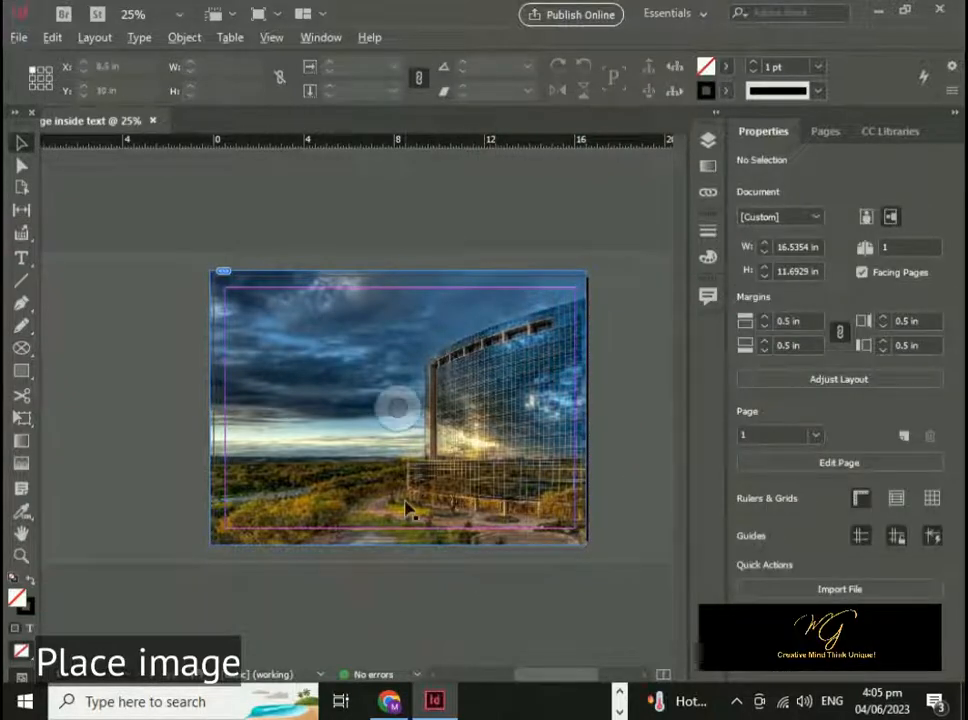
{"action": "key", "text": "ctrl+minus"}
{"action": "left_click", "coordinate": [363, 400]}
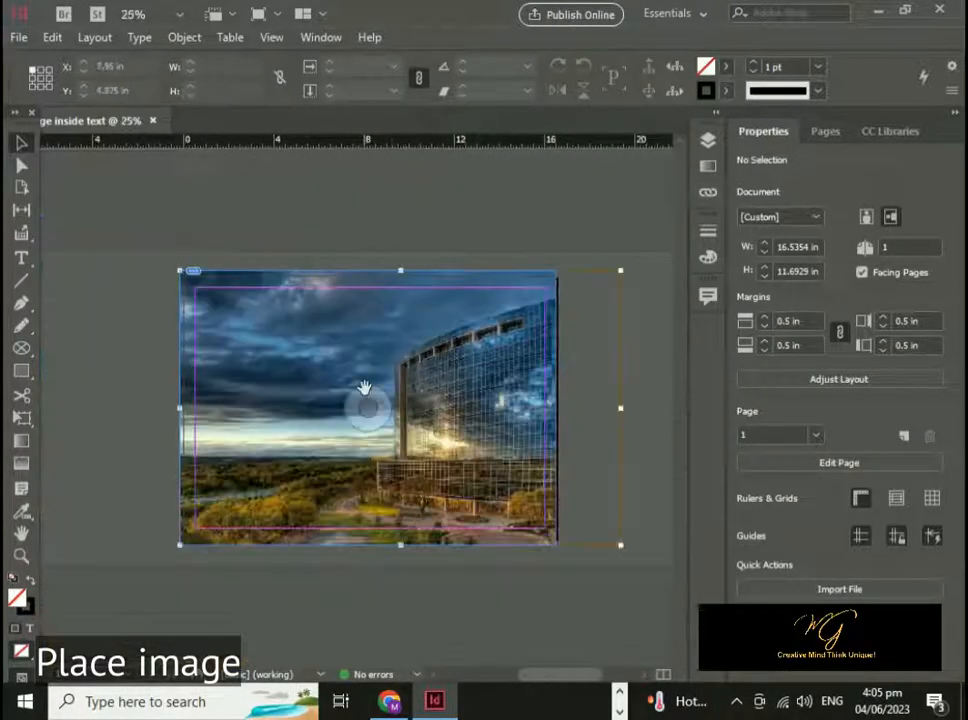
{"action": "left_click_drag", "start_coordinate": [622, 409], "coordinate": [556, 410]}
{"action": "left_click", "coordinate": [608, 453]}
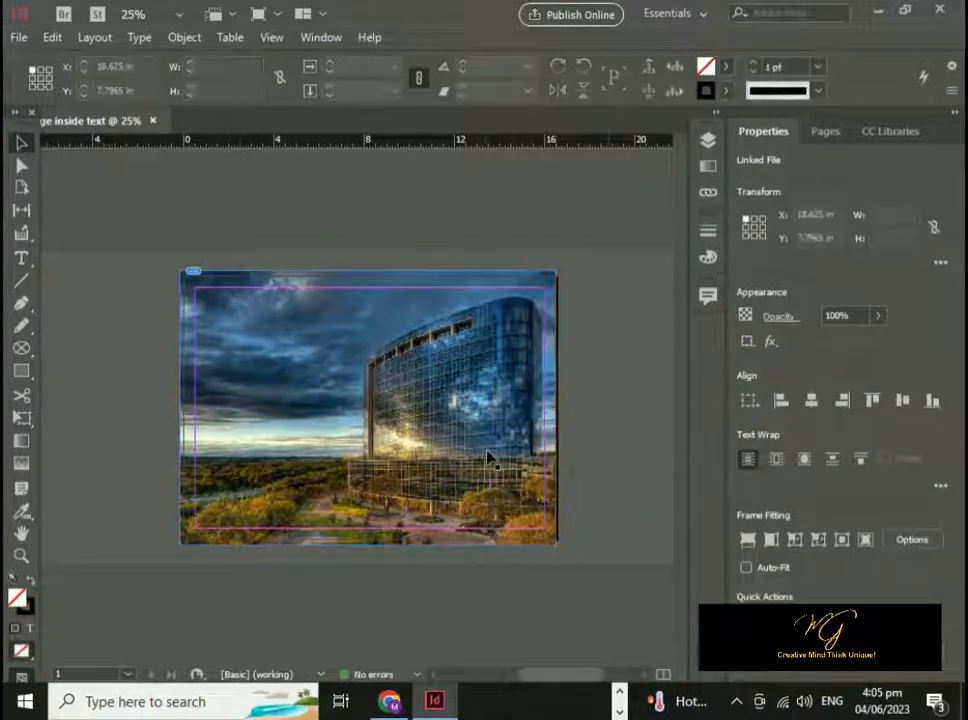
Step: Reduce the placed image's opacity to 71%
{"action": "left_click", "coordinate": [490, 453]}
{"action": "left_click", "coordinate": [878, 389]}
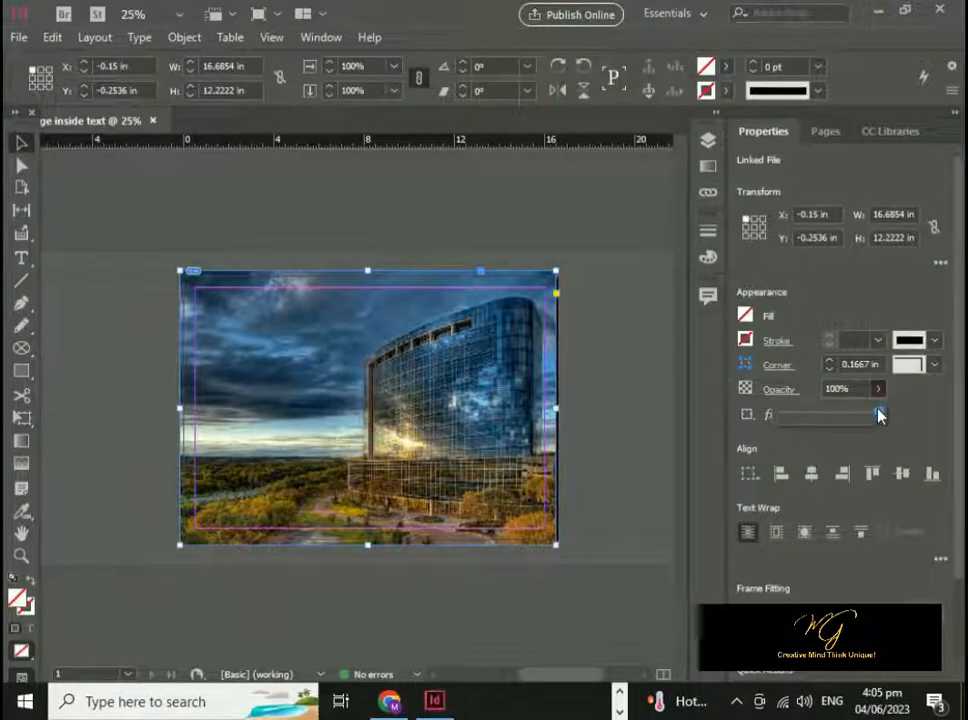
{"action": "left_click_drag", "start_coordinate": [879, 411], "coordinate": [850, 414]}
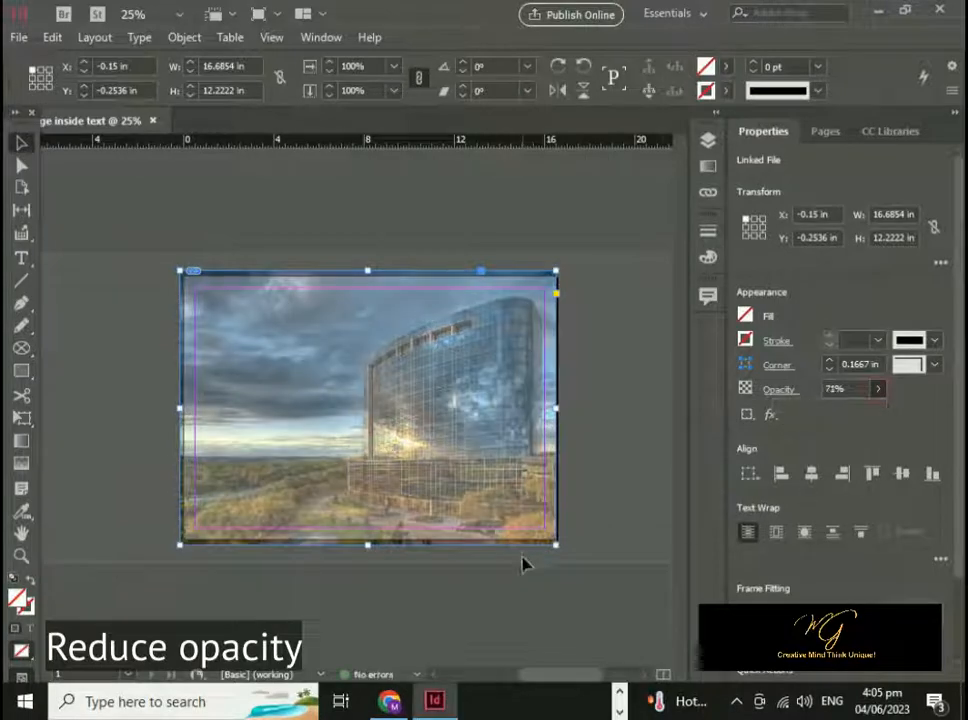
Step: Draw a text frame about 15.05 in by 7.85 in over the image and enter CREATIVE in it
{"action": "left_click", "coordinate": [145, 380]}
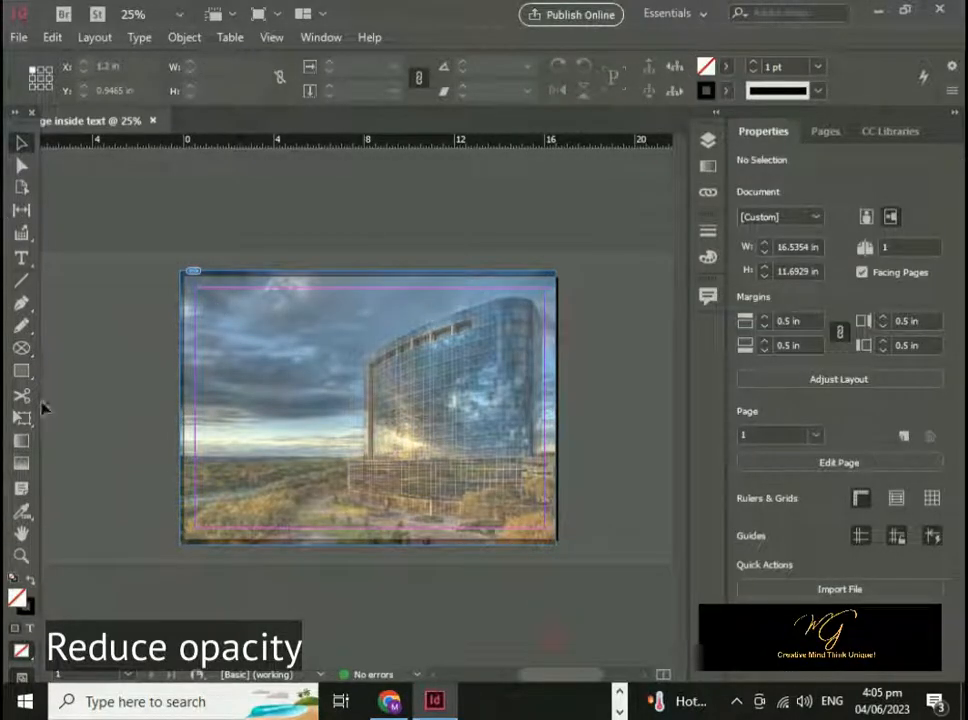
{"action": "left_click", "coordinate": [22, 254]}
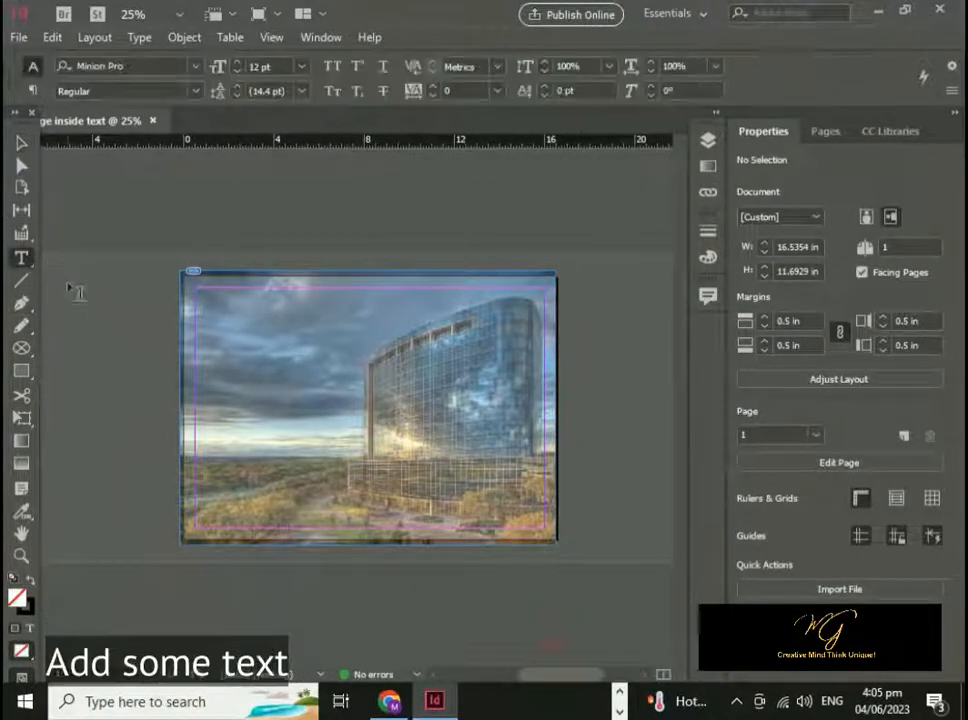
{"action": "left_click_drag", "start_coordinate": [207, 337], "coordinate": [539, 507]}
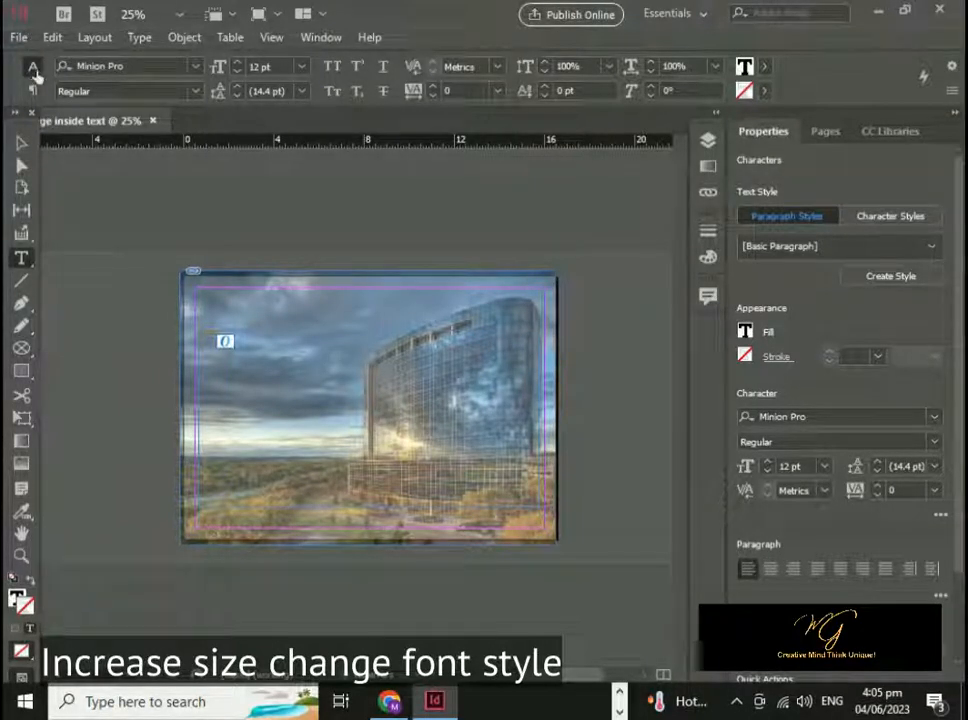
Step: Set the CREATIVE text to 115 pt in the Impact font
{"action": "left_click", "coordinate": [272, 67]}
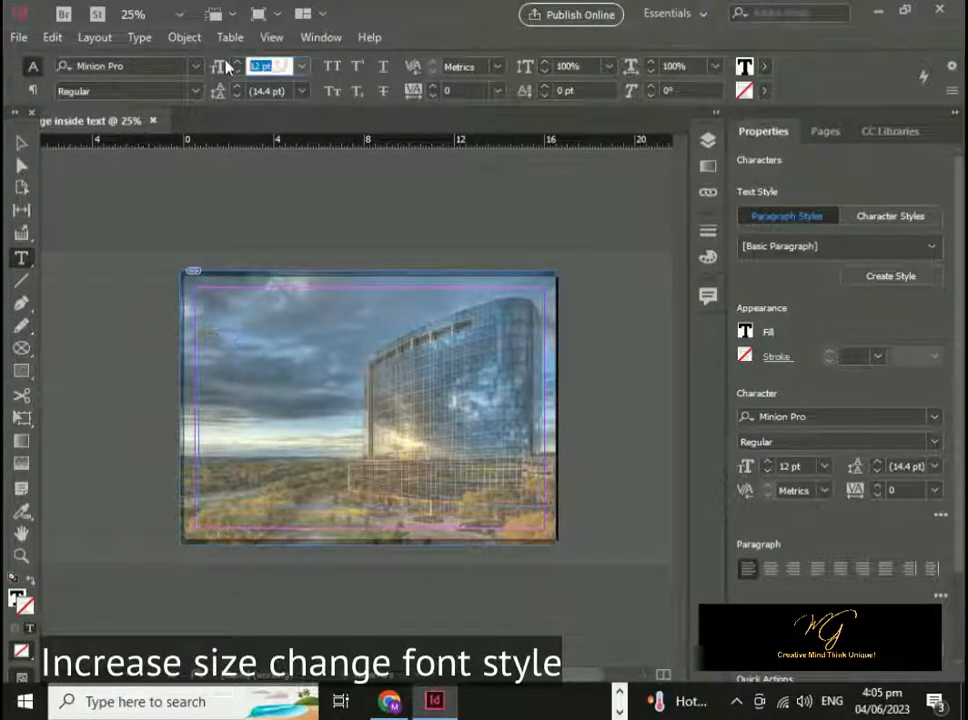
{"action": "type", "text": "45"}
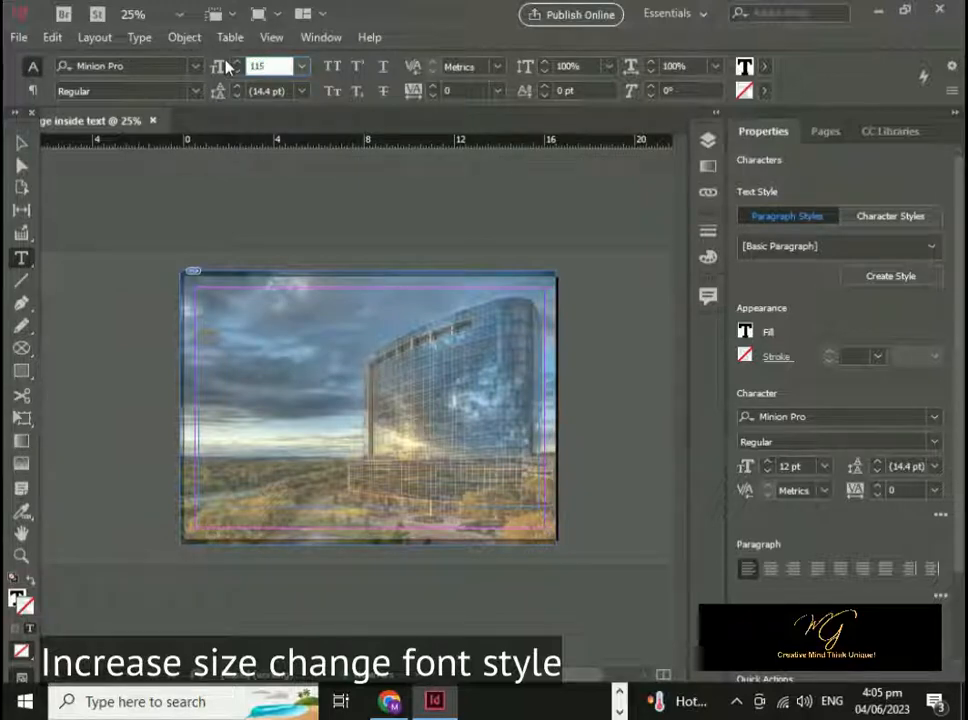
{"action": "left_click", "coordinate": [135, 65]}
{"action": "key", "text": "BackSpace"}
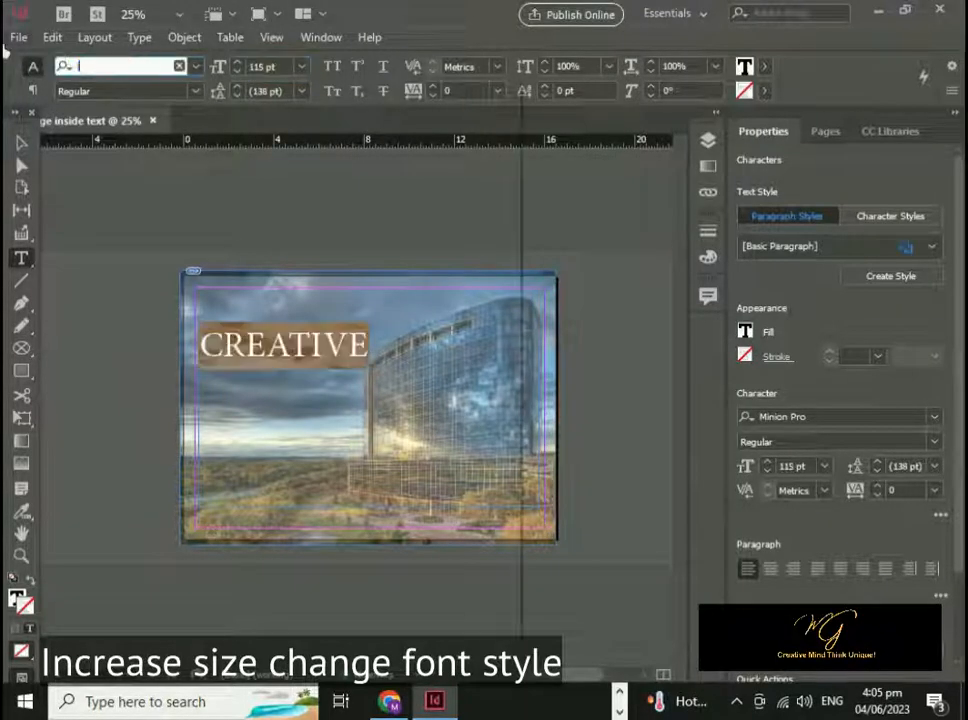
{"action": "type", "text": "Impact"}
{"action": "key", "text": "Return"}
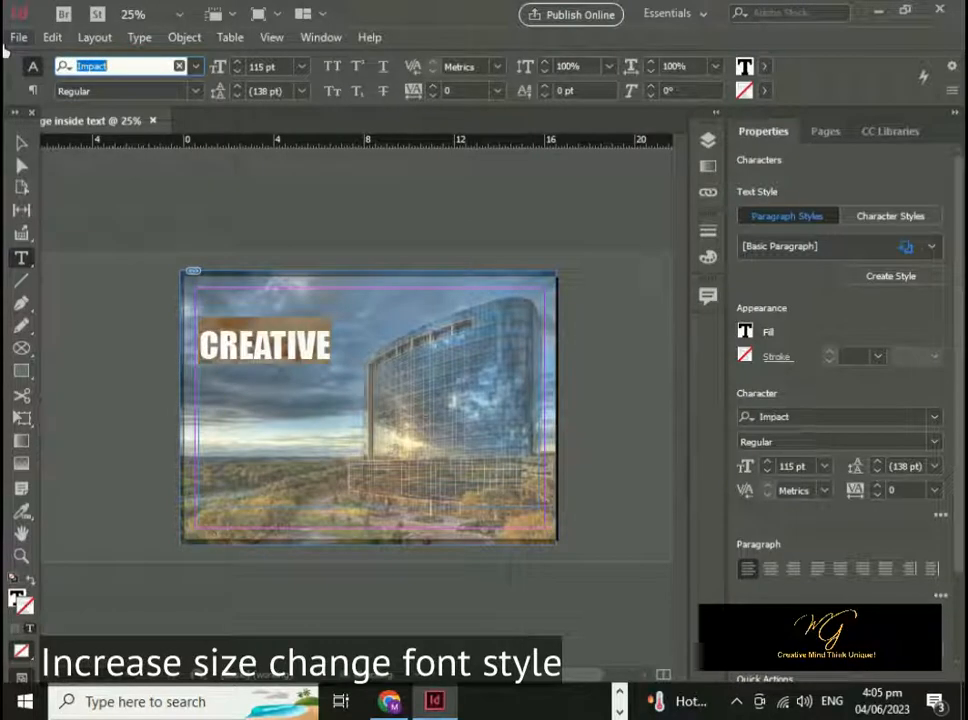
Step: Center-align the CREATIVE text and set its baseline shift to -100 pt
{"action": "left_click", "coordinate": [33, 91]}
{"action": "left_click", "coordinate": [89, 66]}
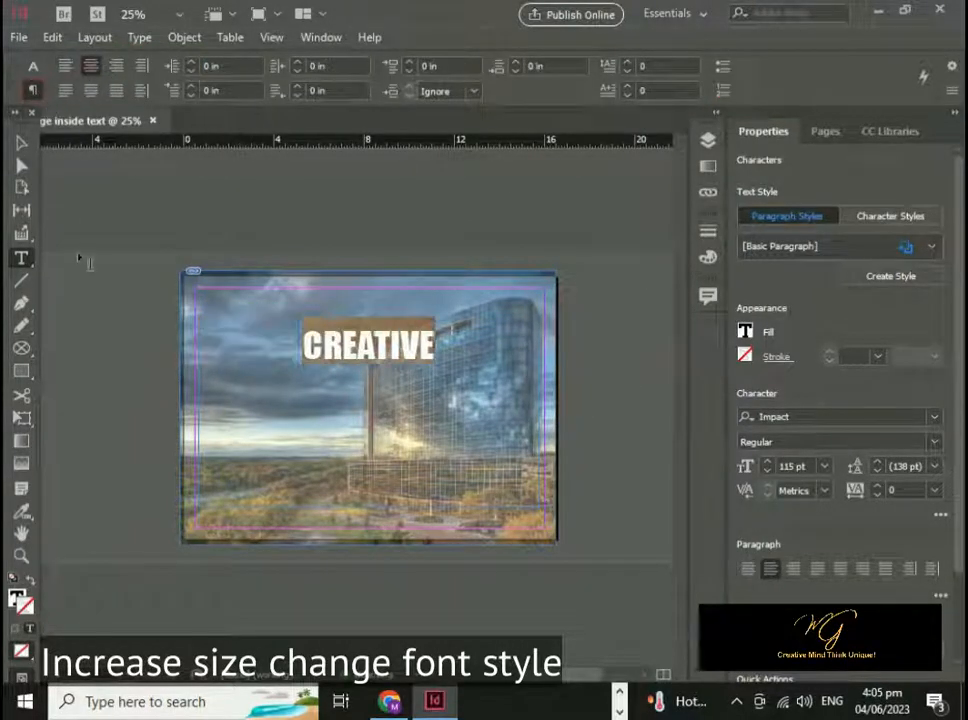
{"action": "left_click", "coordinate": [33, 67]}
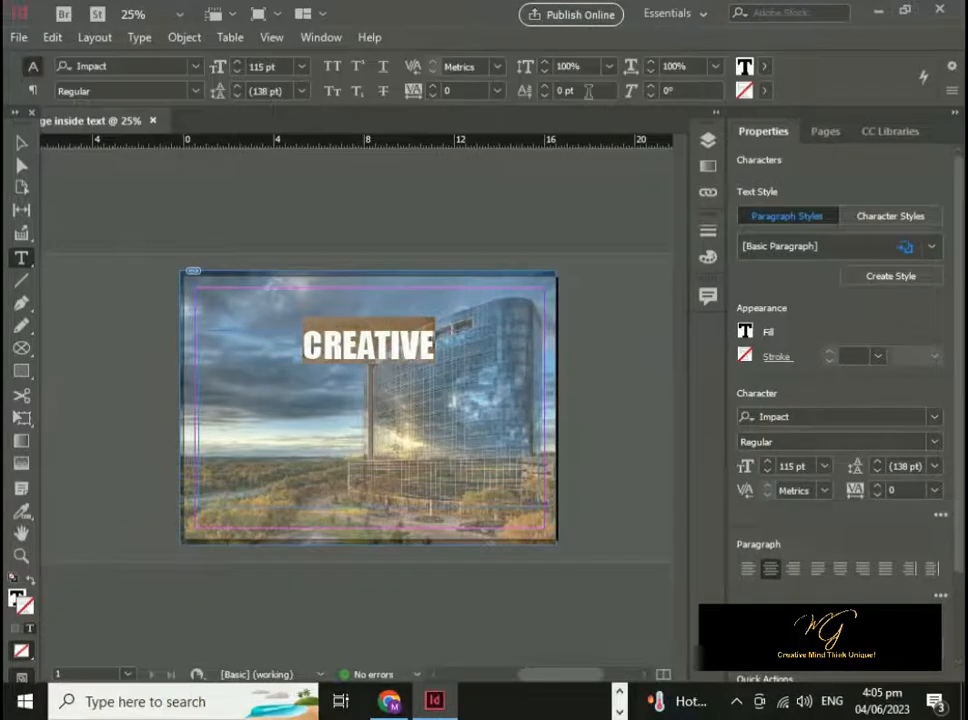
{"action": "left_click", "coordinate": [588, 90]}
{"action": "type", "text": "-1"}
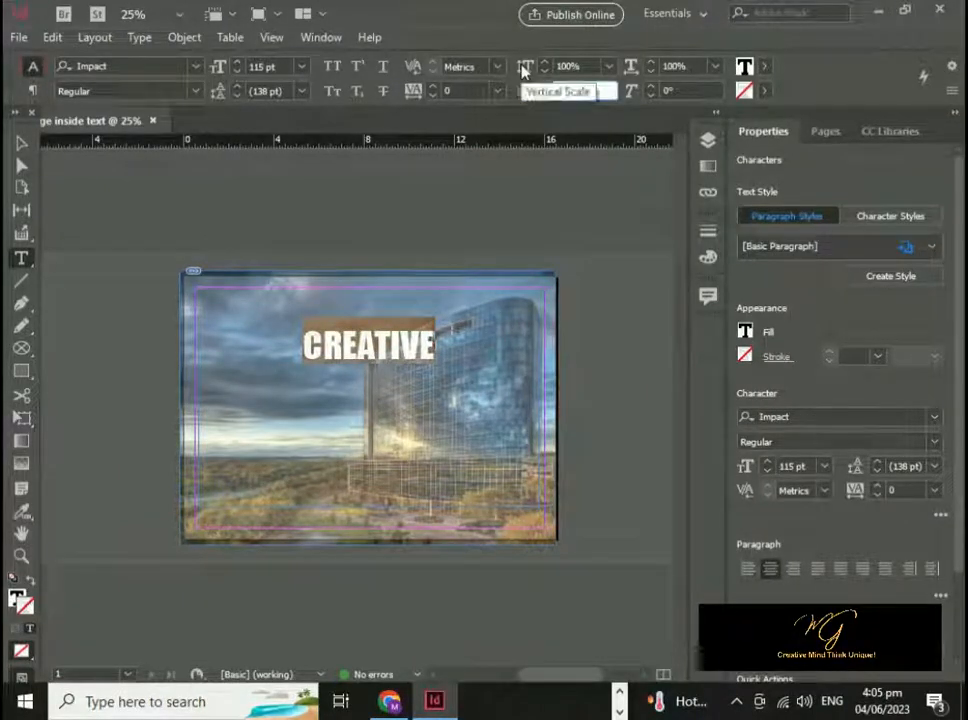
{"action": "type", "text": "00"}
{"action": "key", "text": "Return"}
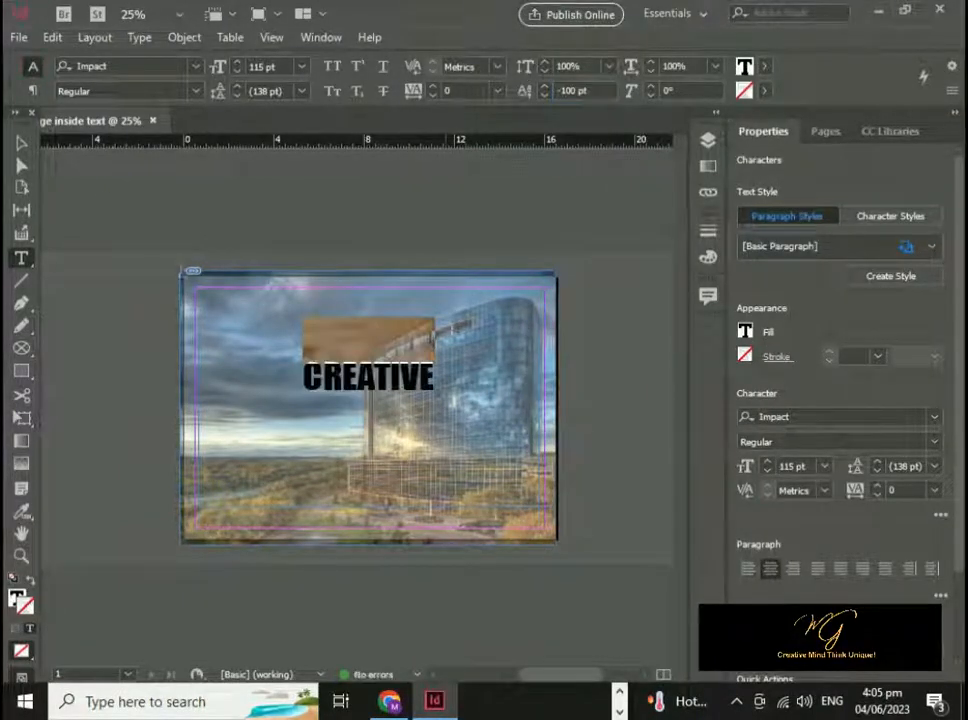
Step: Shorten the CREATIVE text frame to about 3.46 in high and move it to the page's middle, at about Y 4.55 in
{"action": "left_click", "coordinate": [21, 143]}
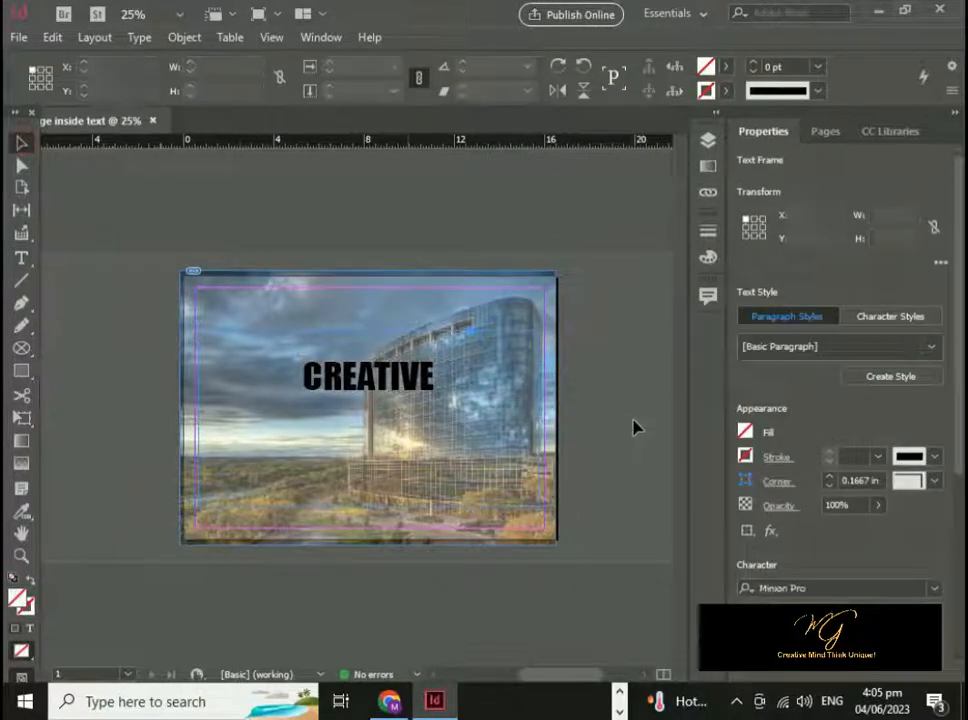
{"action": "left_click", "coordinate": [374, 390]}
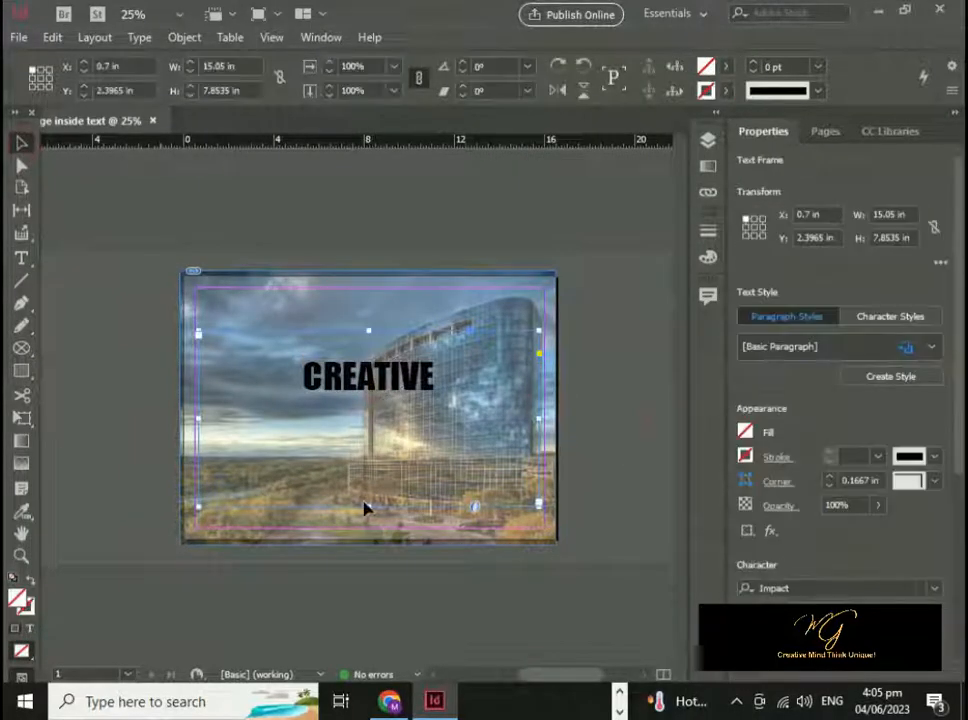
{"action": "left_click_drag", "start_coordinate": [368, 506], "coordinate": [388, 426]}
{"action": "left_click", "coordinate": [640, 488]}
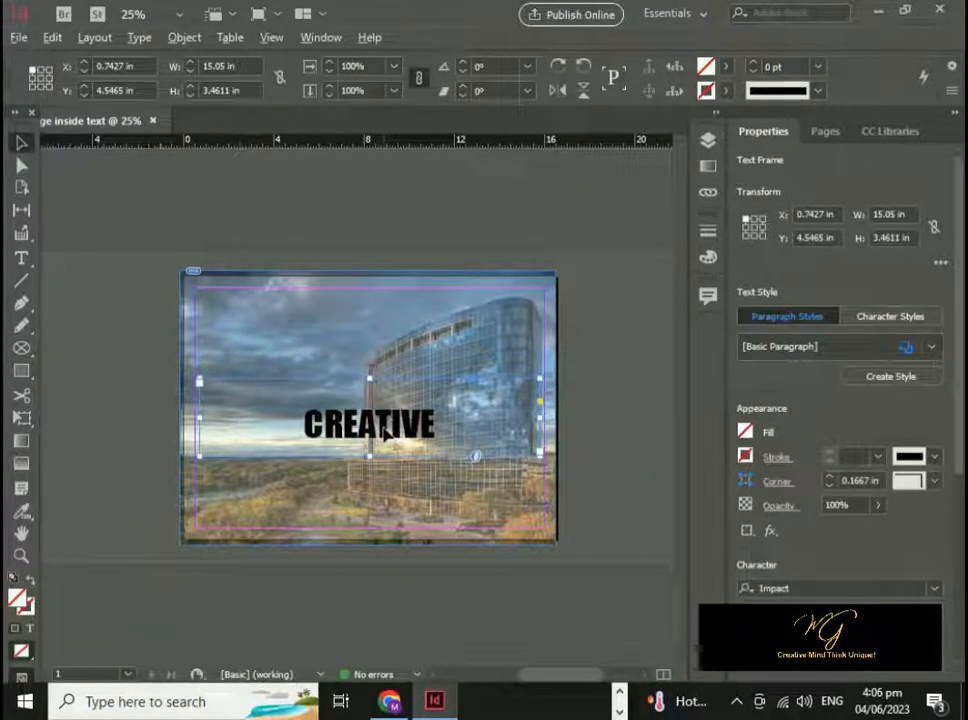
{"action": "scroll", "coordinate": [386, 431], "scroll_direction": "up", "scroll_amount": 1}
{"action": "scroll", "coordinate": [386, 432], "scroll_direction": "down", "scroll_amount": 3}
{"action": "scroll", "coordinate": [387, 433], "scroll_direction": "up", "scroll_amount": 1}
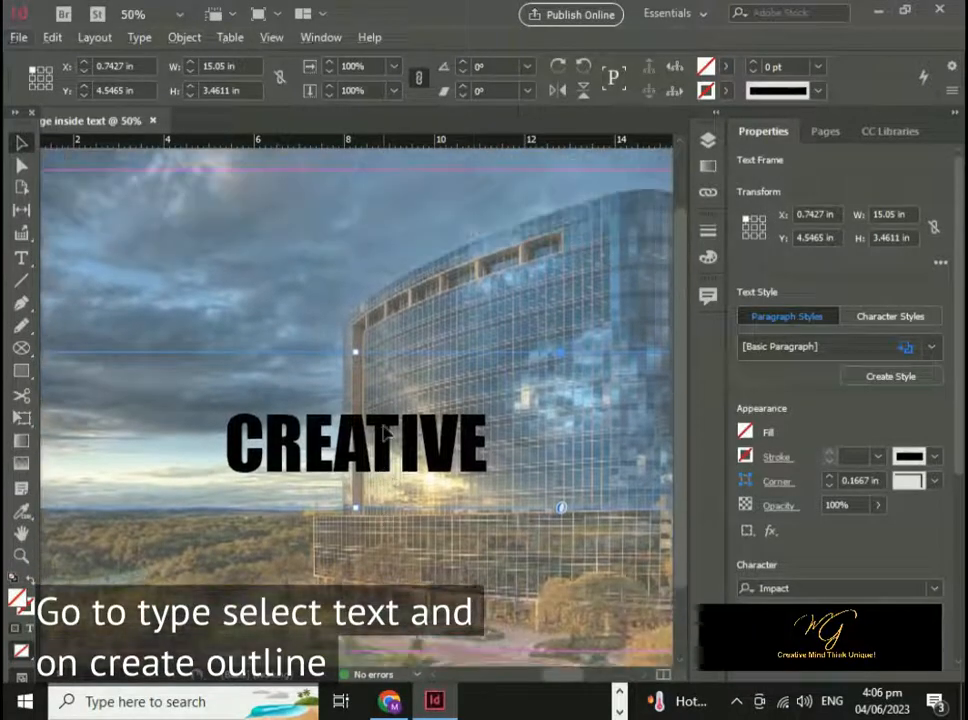
Step: Convert the CREATIVE text to outlines
{"action": "scroll", "coordinate": [386, 432], "scroll_direction": "down", "scroll_amount": 1}
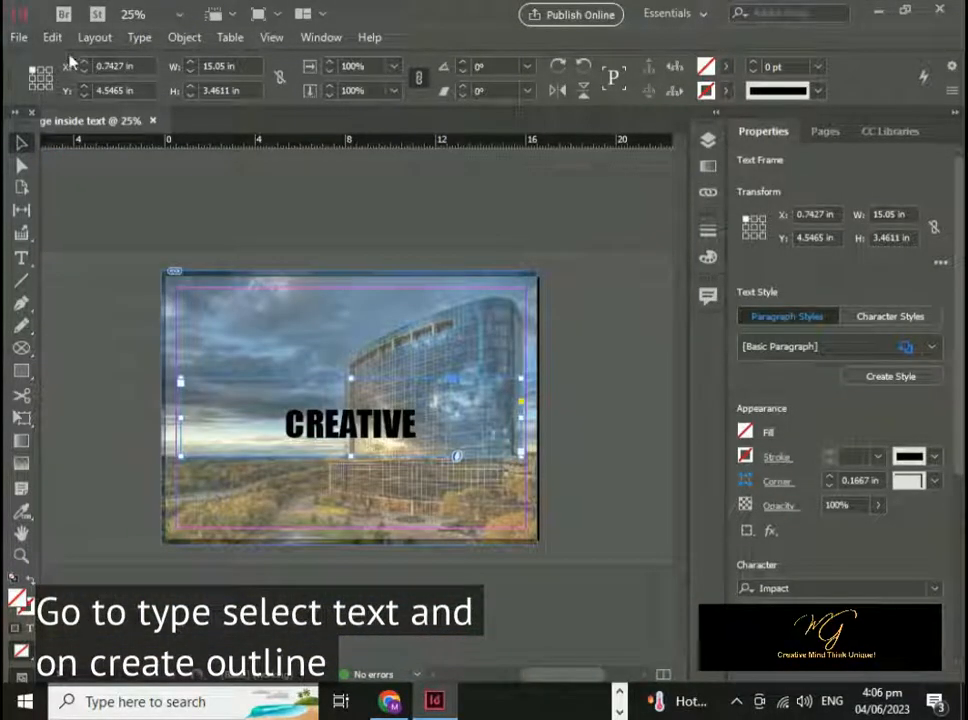
{"action": "left_click", "coordinate": [143, 40]}
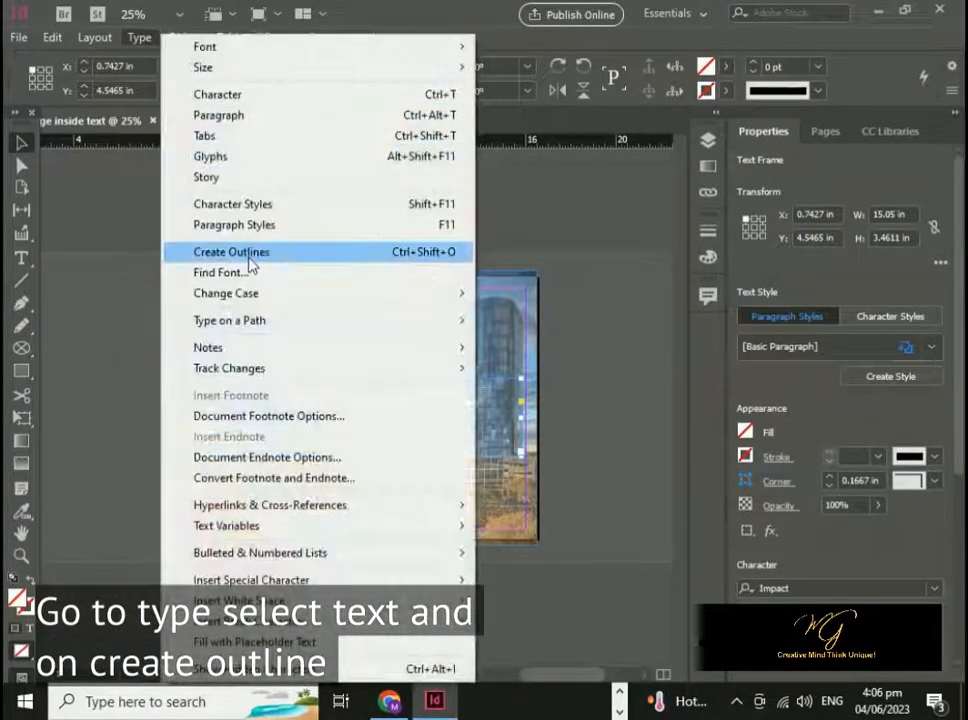
{"action": "left_click", "coordinate": [215, 251]}
{"action": "left_click", "coordinate": [595, 460]}
Step: Enlarge the CREATIVE outlines to about 14.69 in wide by 5.35 in high and center them horizontally on the page
{"action": "left_click", "coordinate": [366, 435]}
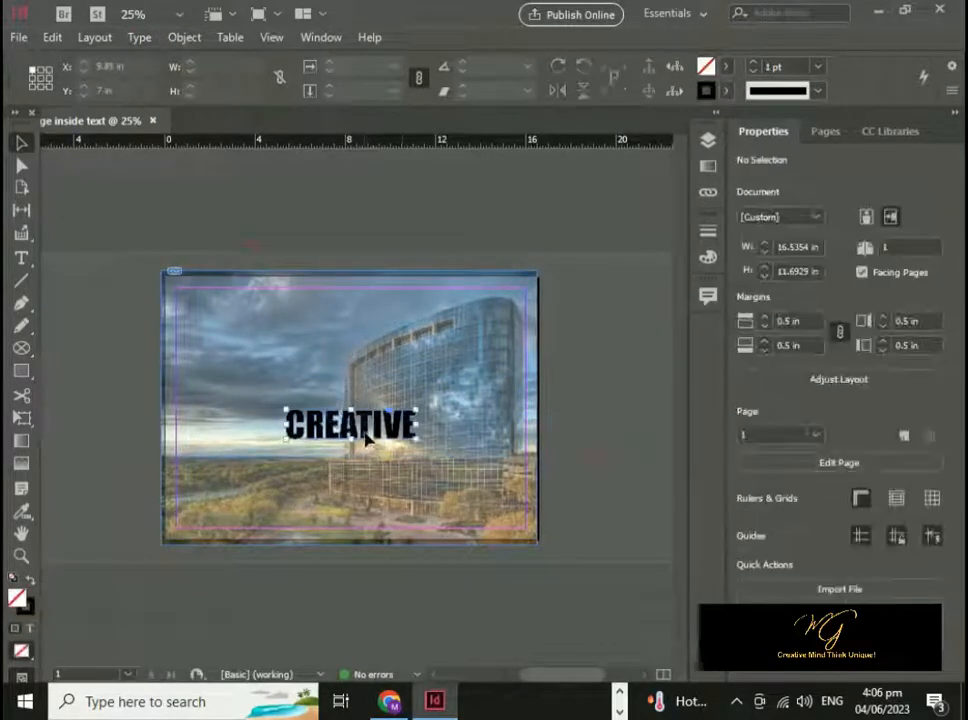
{"action": "left_click_drag", "start_coordinate": [412, 437], "coordinate": [432, 461]}
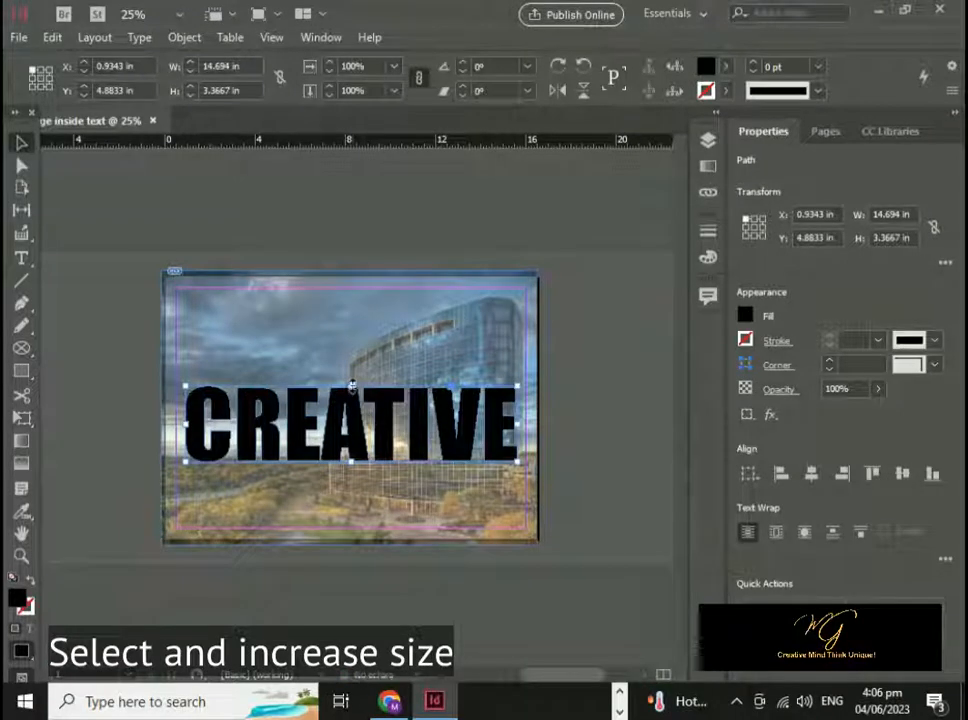
{"action": "mouse_move", "coordinate": [351, 380]}
{"action": "left_mouse_down"}
{"action": "mouse_move", "coordinate": [340, 362]}
{"action": "mouse_move", "coordinate": [351, 360]}
{"action": "left_mouse_up"}
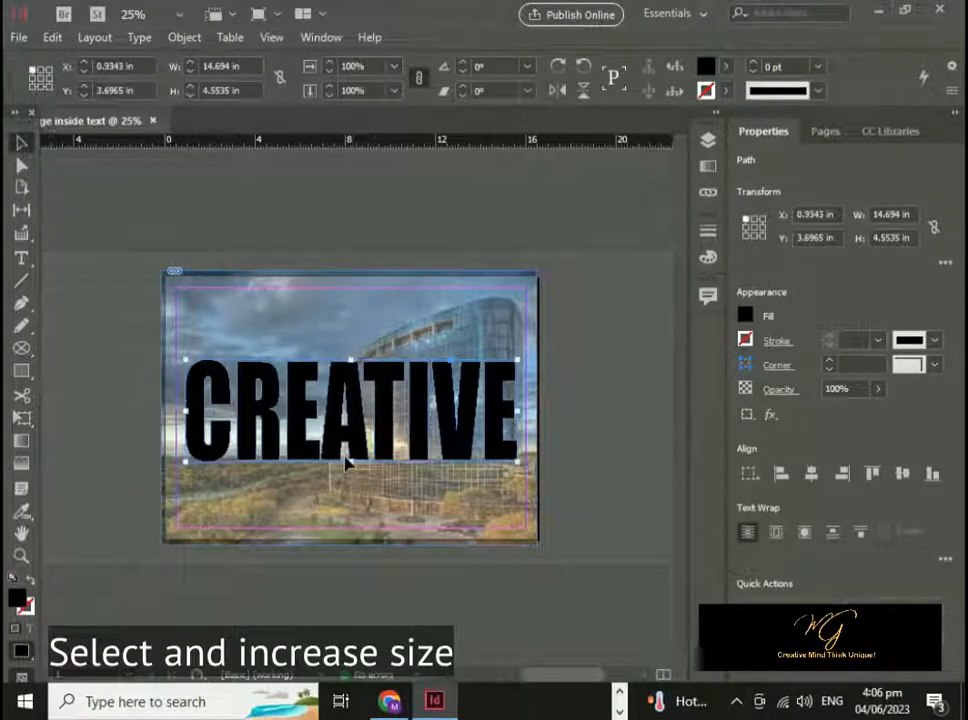
{"action": "left_click_drag", "start_coordinate": [349, 461], "coordinate": [350, 479]}
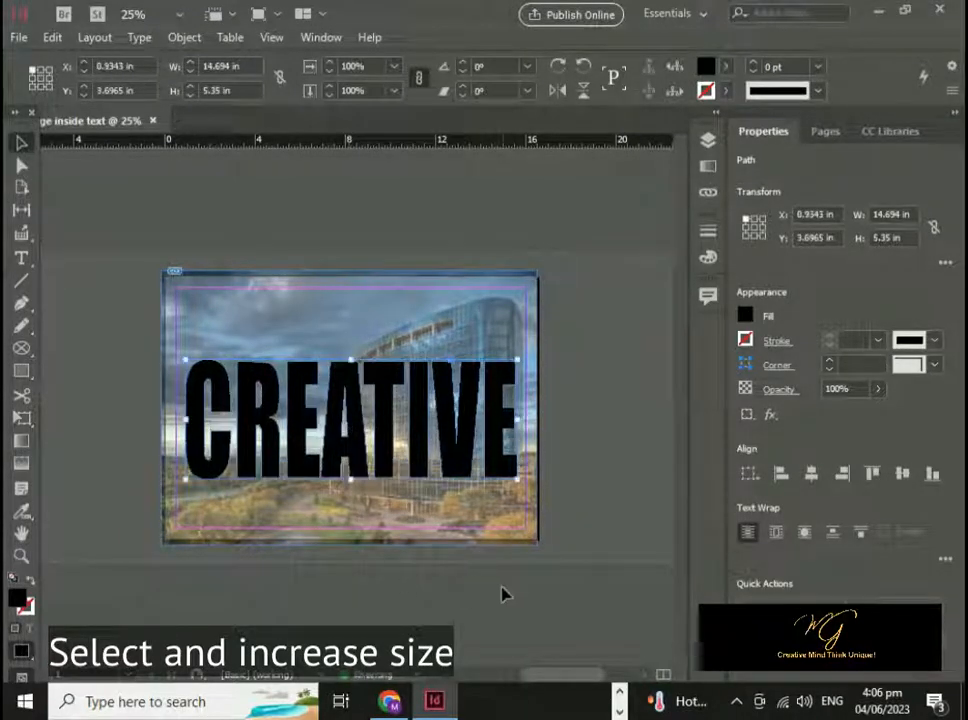
{"action": "left_click", "coordinate": [506, 594]}
{"action": "left_click", "coordinate": [294, 468]}
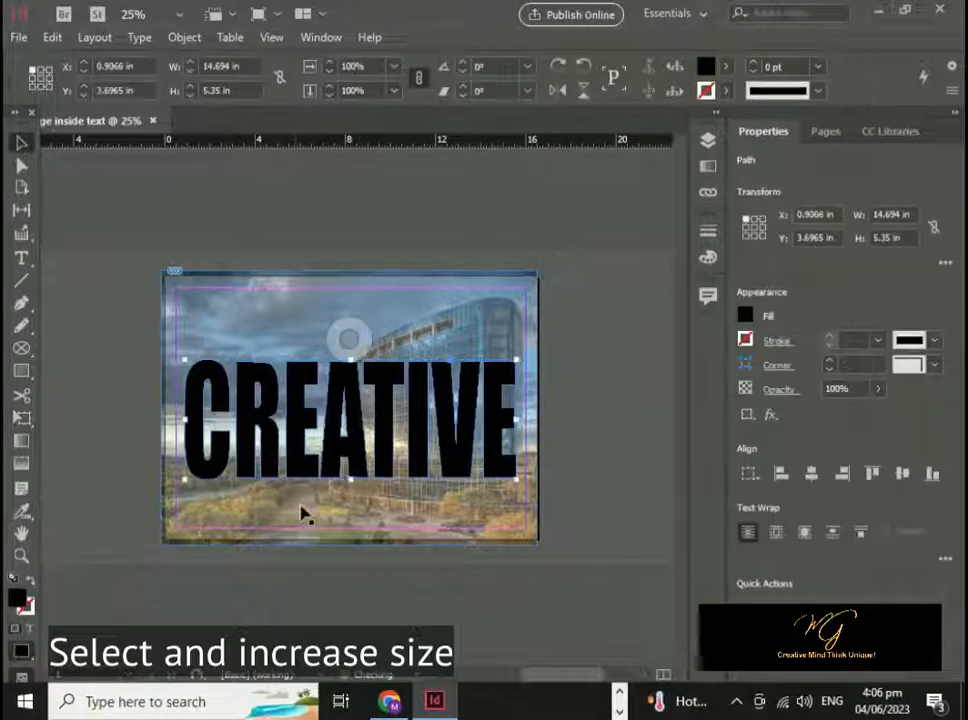
{"action": "left_click", "coordinate": [594, 331]}
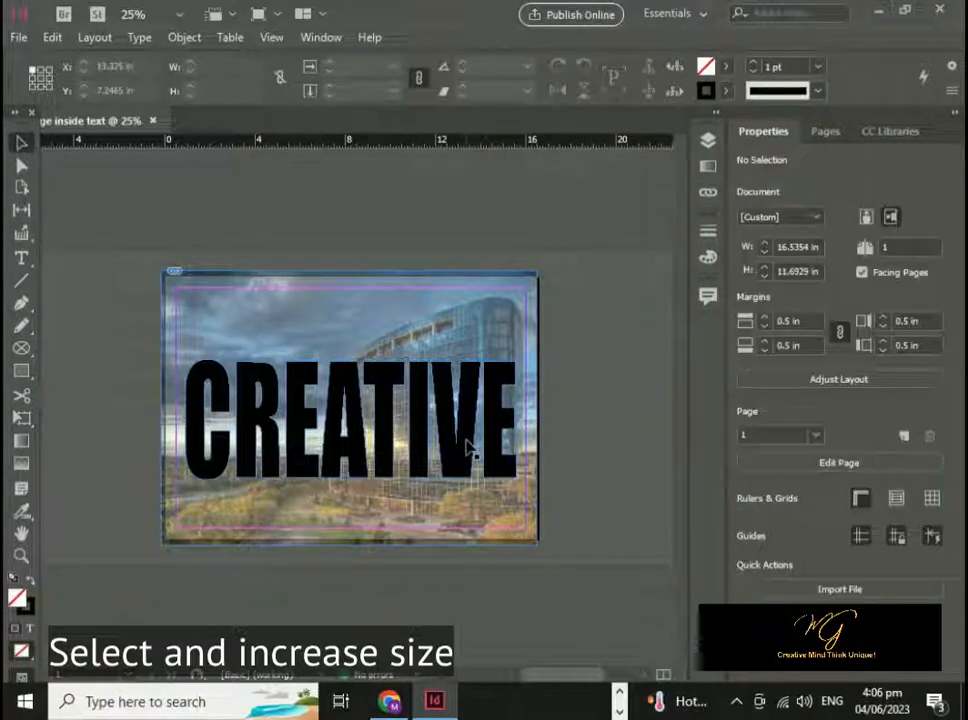
Step: Set the background image's opacity to 100%
{"action": "left_click", "coordinate": [460, 298]}
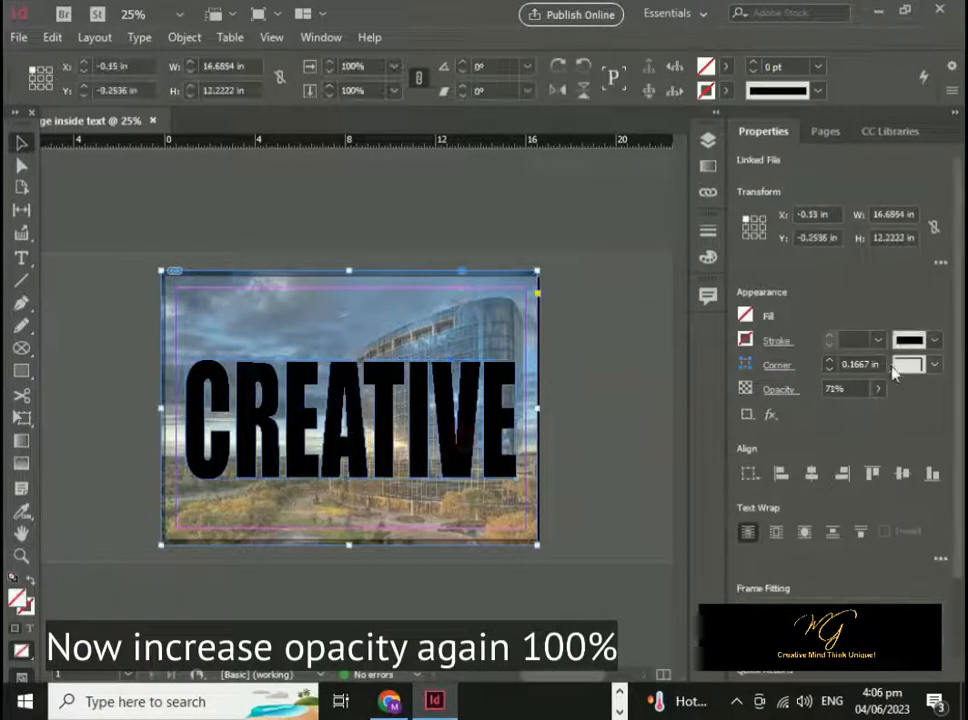
{"action": "left_click", "coordinate": [878, 389]}
{"action": "left_click_drag", "start_coordinate": [847, 413], "coordinate": [957, 430]}
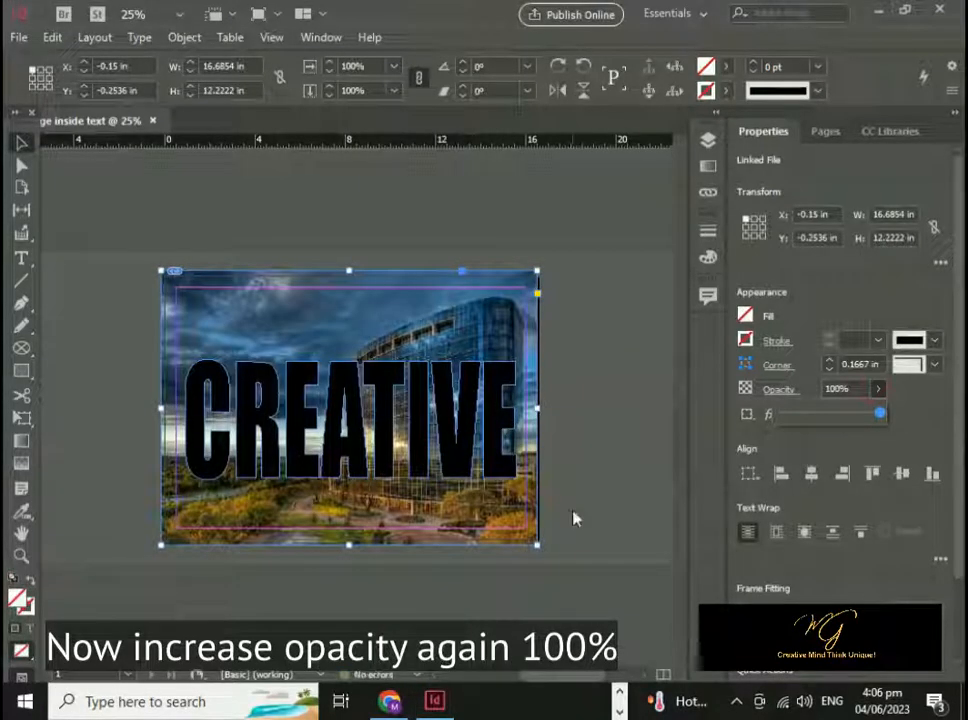
{"action": "left_click", "coordinate": [576, 517]}
Step: Copy the background image and paste it into the CREATIVE outlines
{"action": "left_click", "coordinate": [312, 475]}
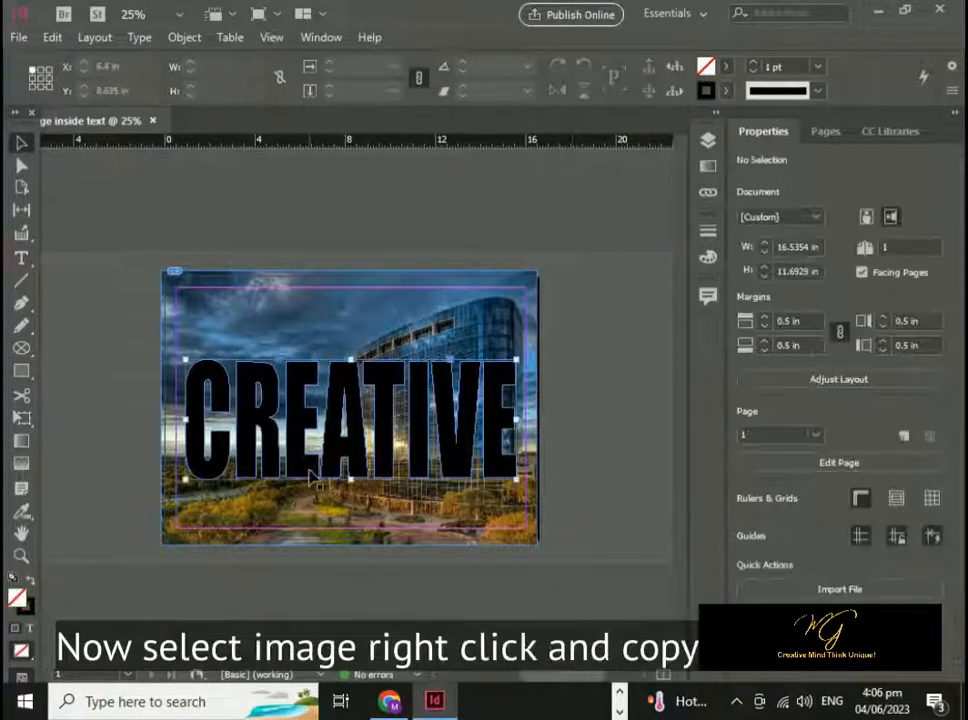
{"action": "left_click", "coordinate": [288, 310]}
{"action": "right_click", "coordinate": [288, 310]}
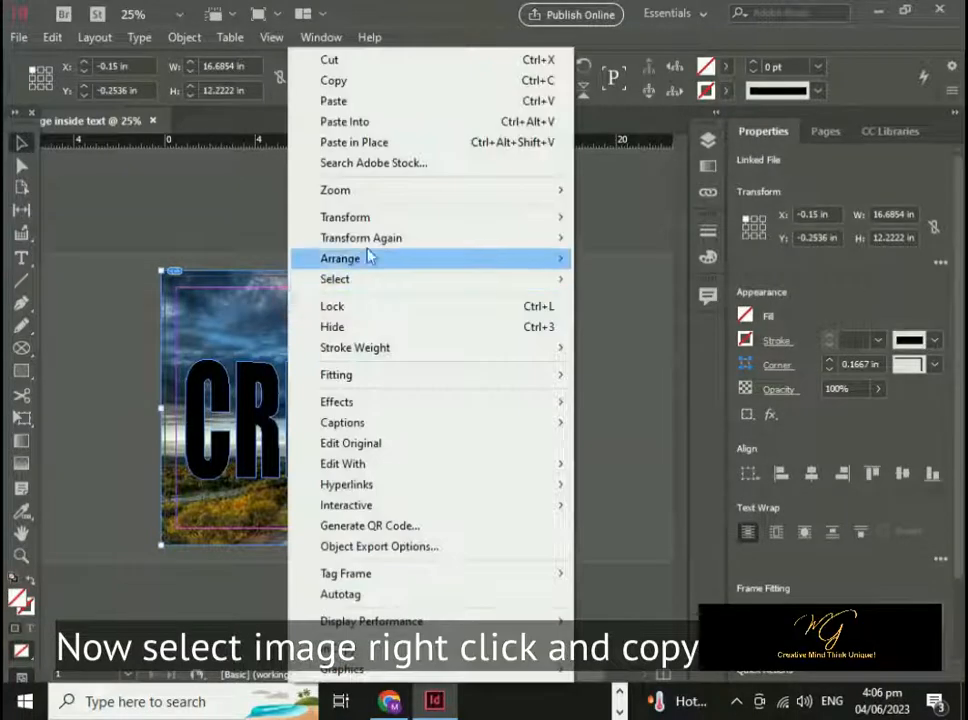
{"action": "left_click", "coordinate": [363, 80]}
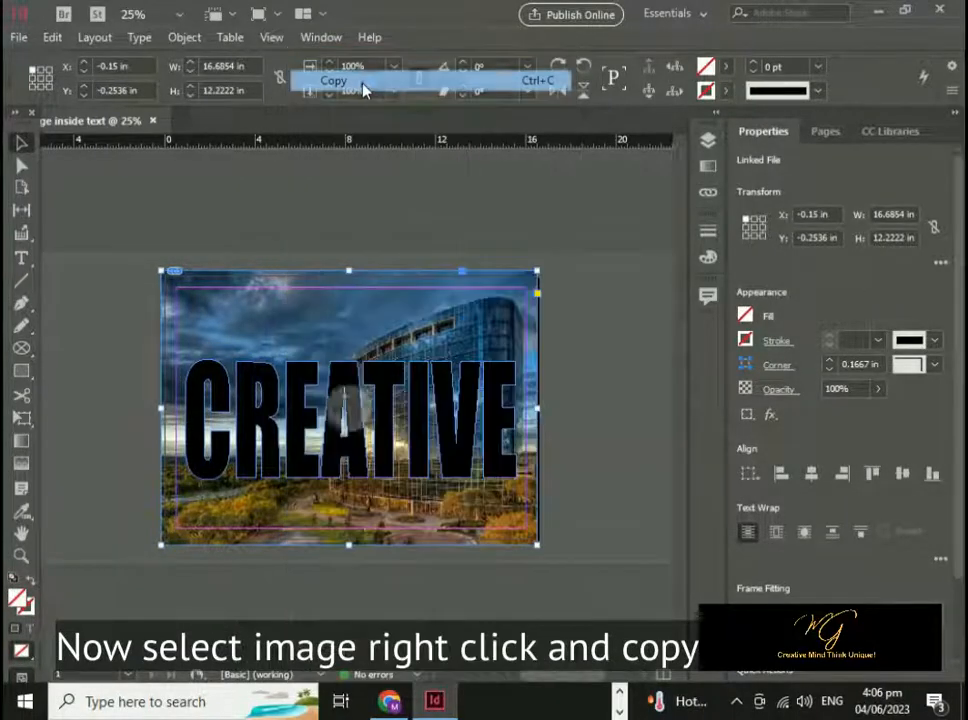
{"action": "left_click", "coordinate": [335, 460]}
{"action": "right_click", "coordinate": [335, 460]}
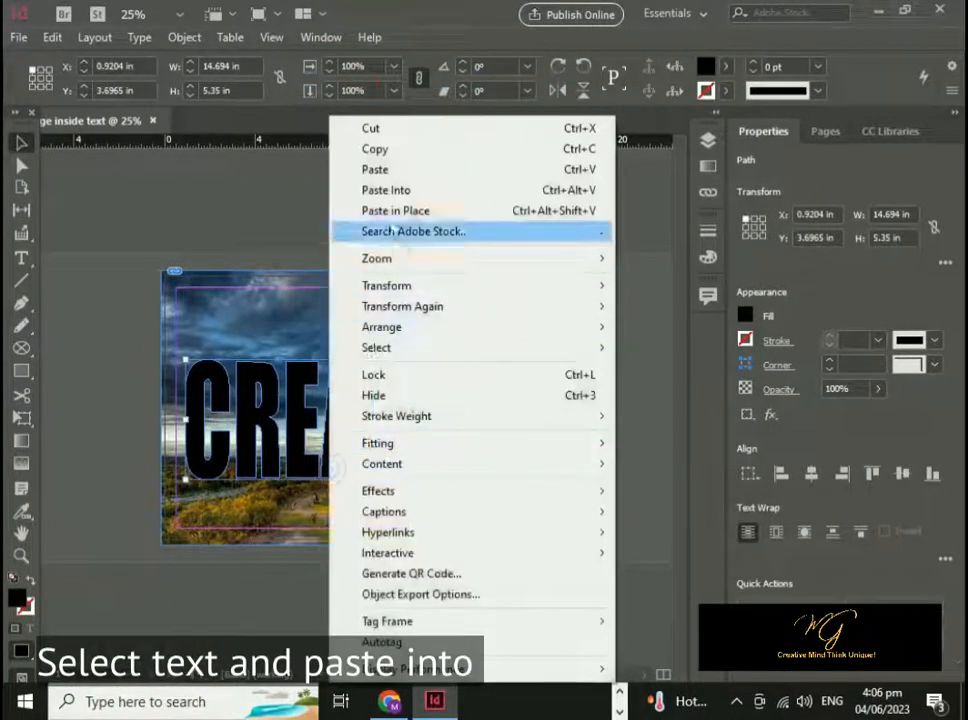
{"action": "left_click", "coordinate": [386, 190]}
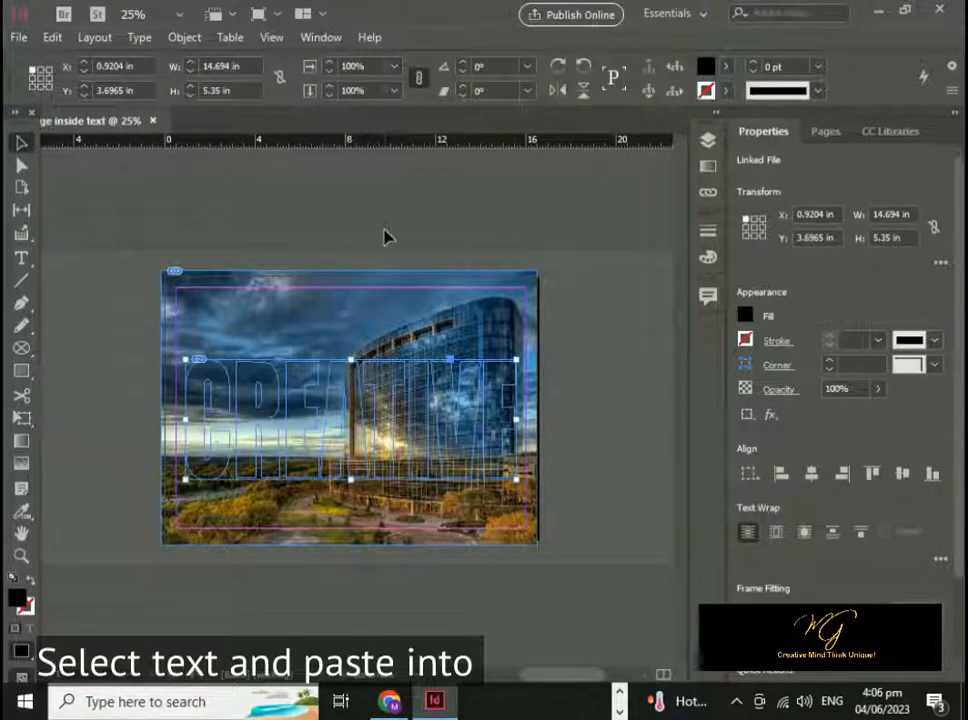
Step: Lower the background image's opacity to 61% behind the image-filled letters
{"action": "left_click", "coordinate": [486, 324]}
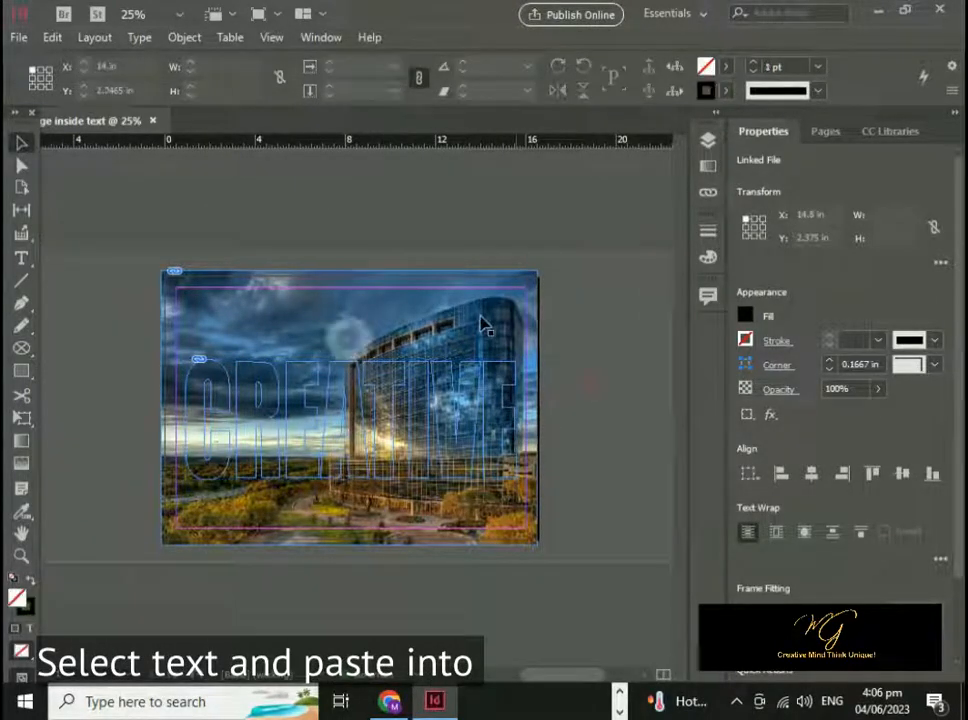
{"action": "left_click", "coordinate": [878, 389]}
{"action": "left_click_drag", "start_coordinate": [880, 418], "coordinate": [840, 418]}
{"action": "left_click", "coordinate": [615, 476]}
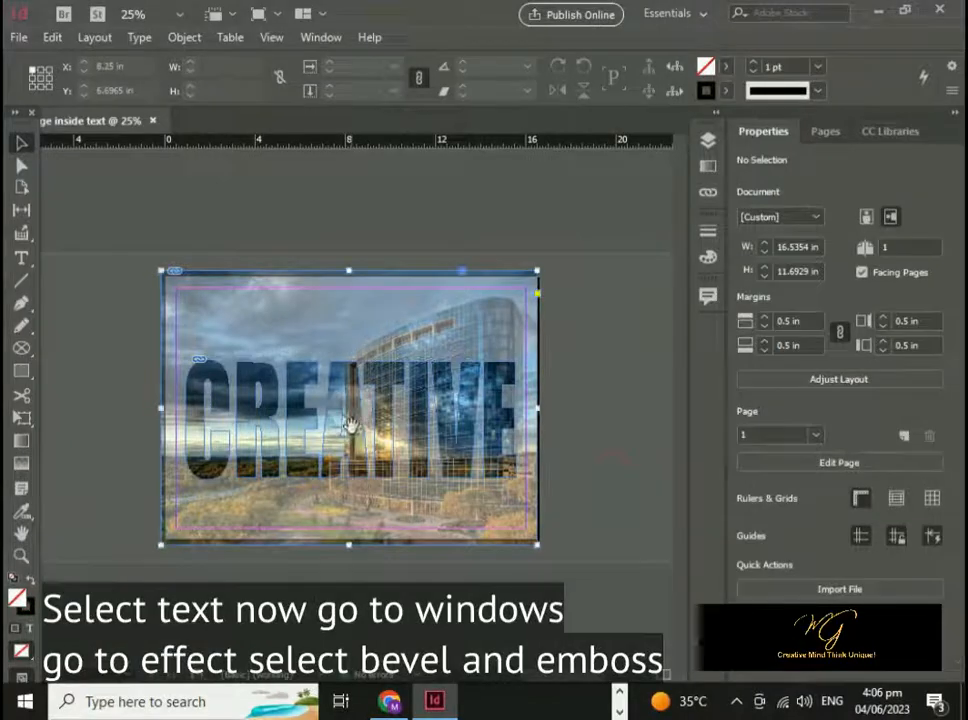
{"action": "left_click", "coordinate": [595, 400]}
Step: Apply a Bevel and Emboss effect to the CREATIVE letters with the Emboss style and a 135° angle
{"action": "left_click", "coordinate": [278, 391]}
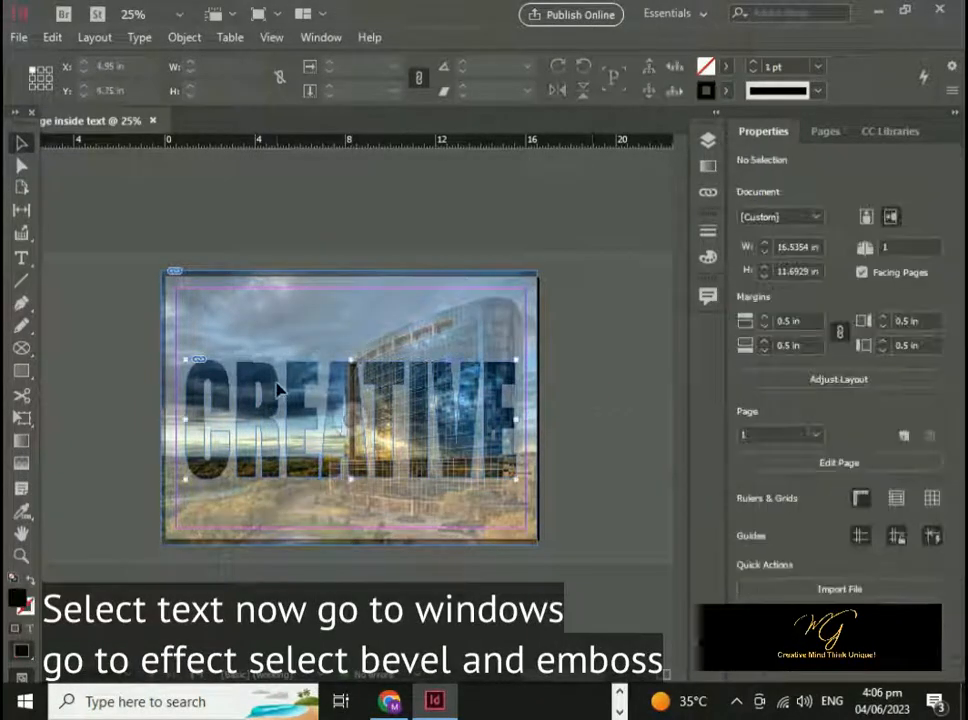
{"action": "left_click", "coordinate": [333, 37]}
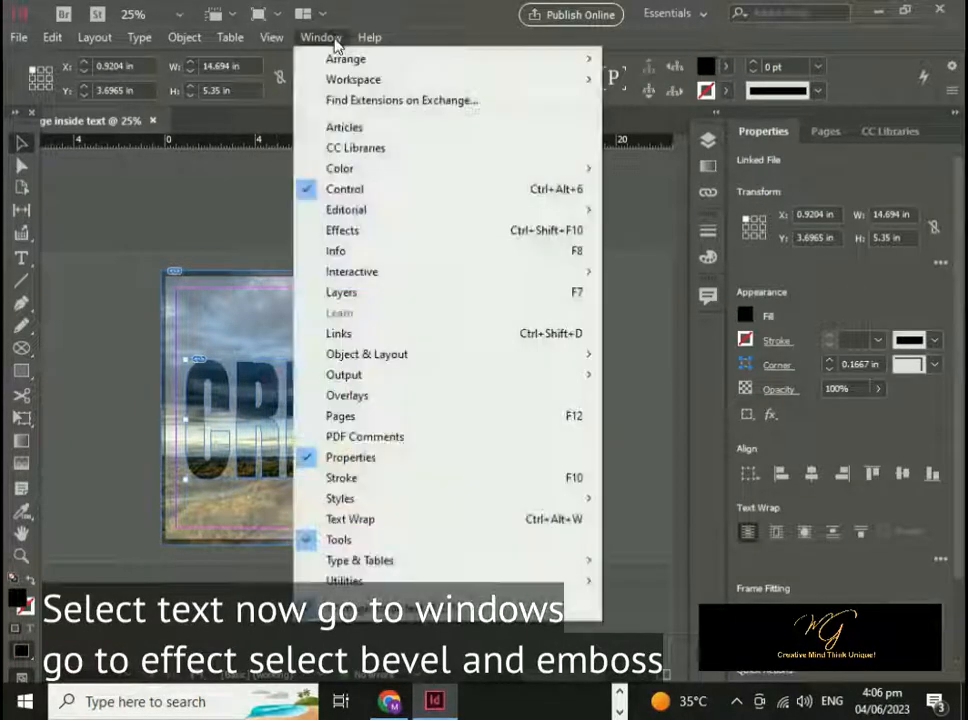
{"action": "left_click", "coordinate": [368, 231]}
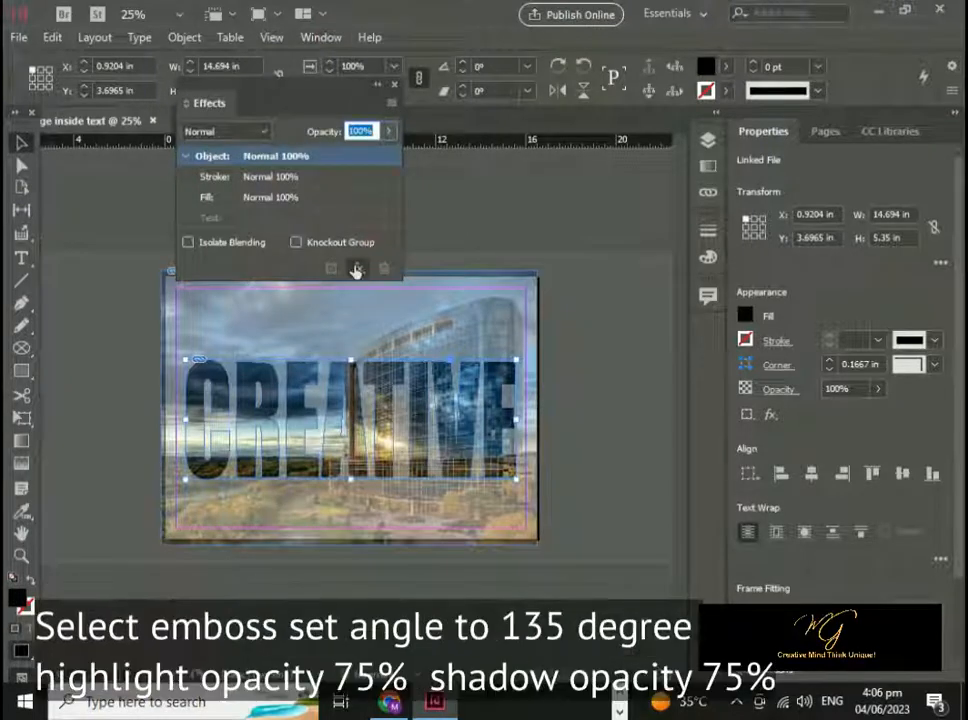
{"action": "left_click", "coordinate": [356, 270]}
{"action": "left_click", "coordinate": [454, 378]}
Step: Set the bevel's shadow and highlight opacities to 75% and its depth to 100%
{"action": "double_click", "coordinate": [885, 298]}
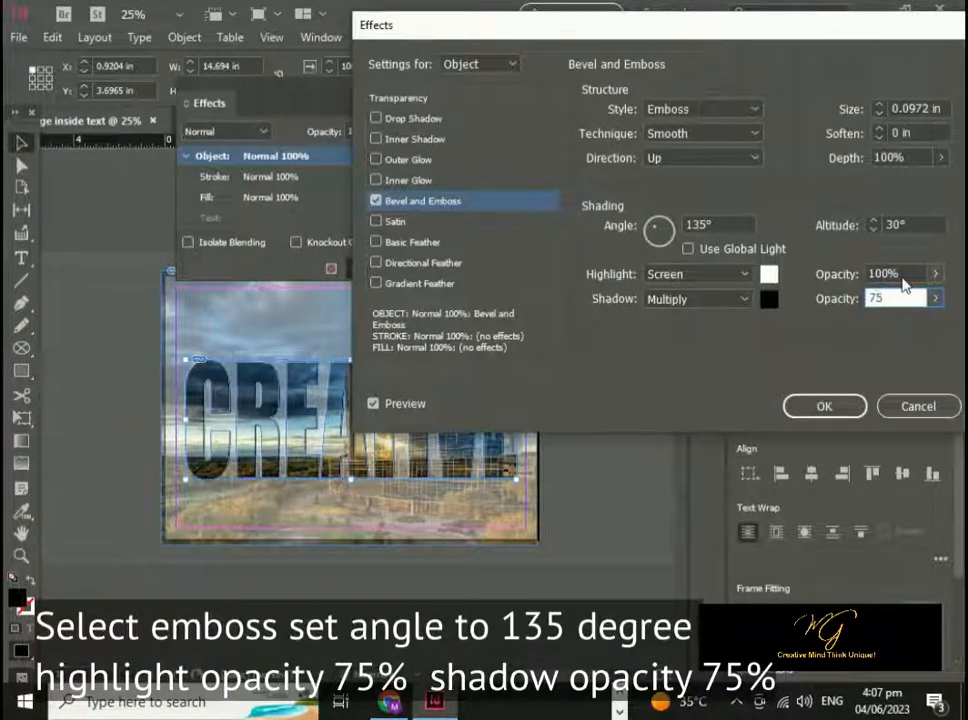
{"action": "double_click", "coordinate": [900, 273]}
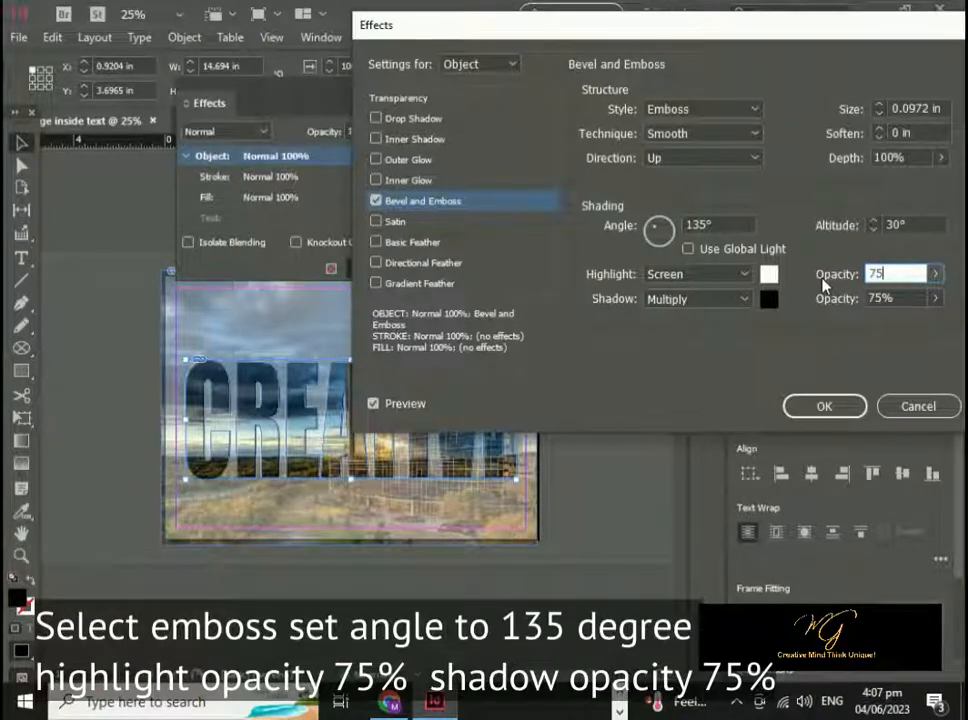
{"action": "left_click", "coordinate": [940, 160]}
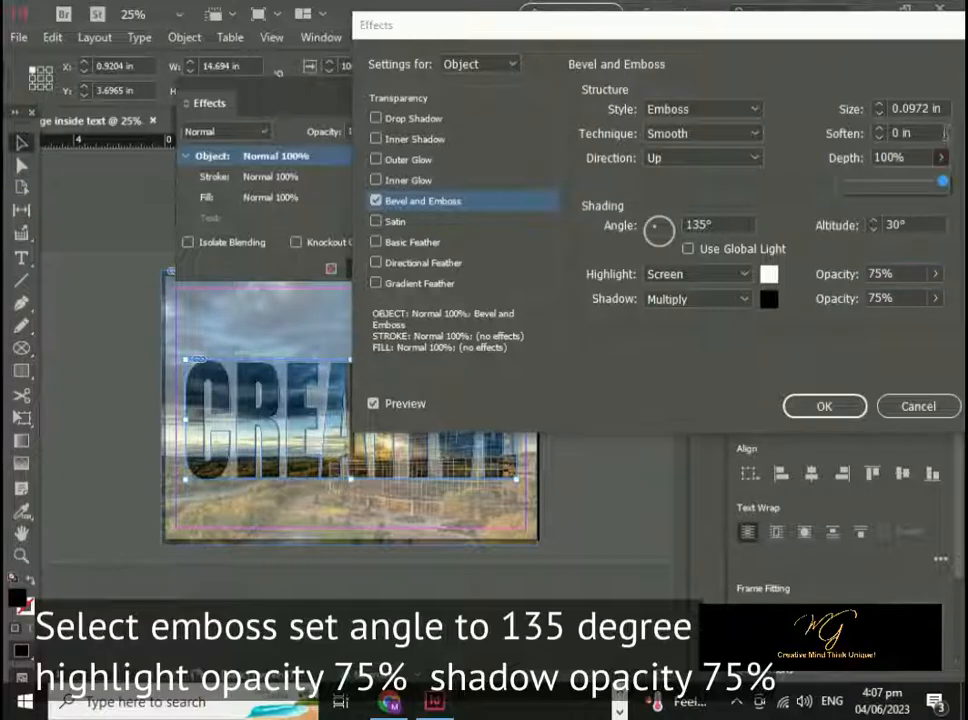
{"action": "left_click", "coordinate": [944, 190]}
{"action": "left_click", "coordinate": [942, 160]}
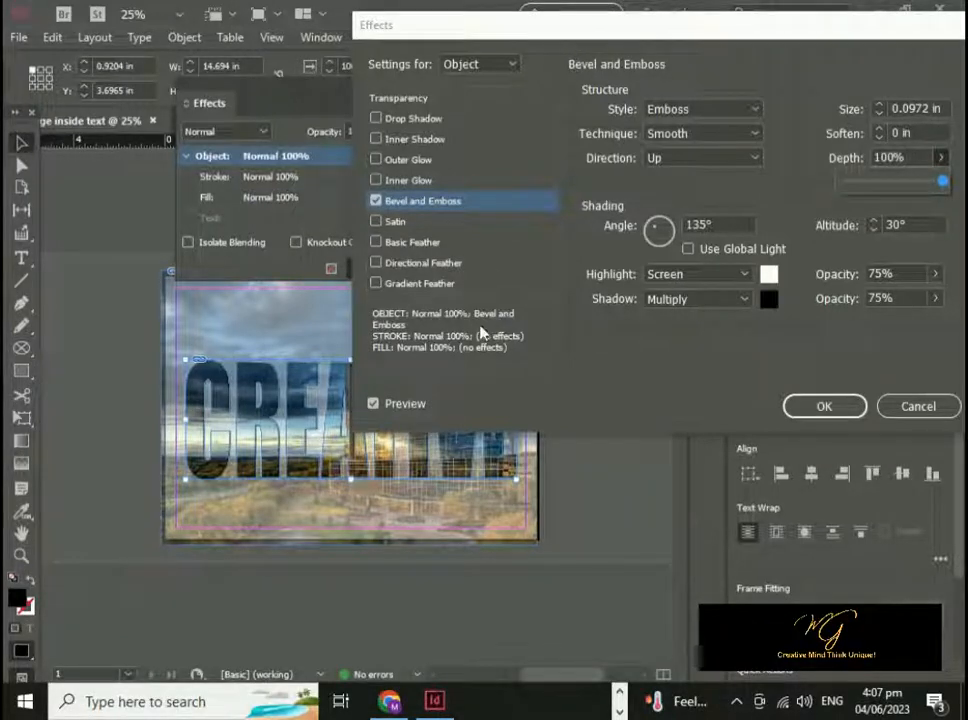
Step: Add a drop shadow to the CREATIVE letters with X and Y offsets of 0.03 in
{"action": "left_click", "coordinate": [377, 118]}
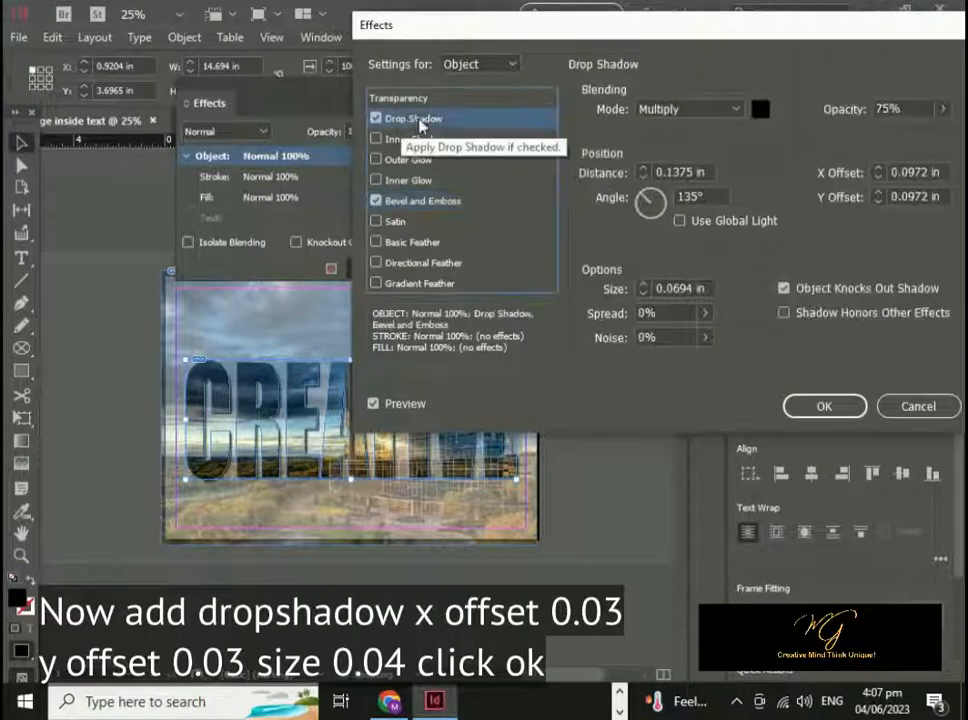
{"action": "left_click_drag", "start_coordinate": [773, 50], "coordinate": [682, 36]}
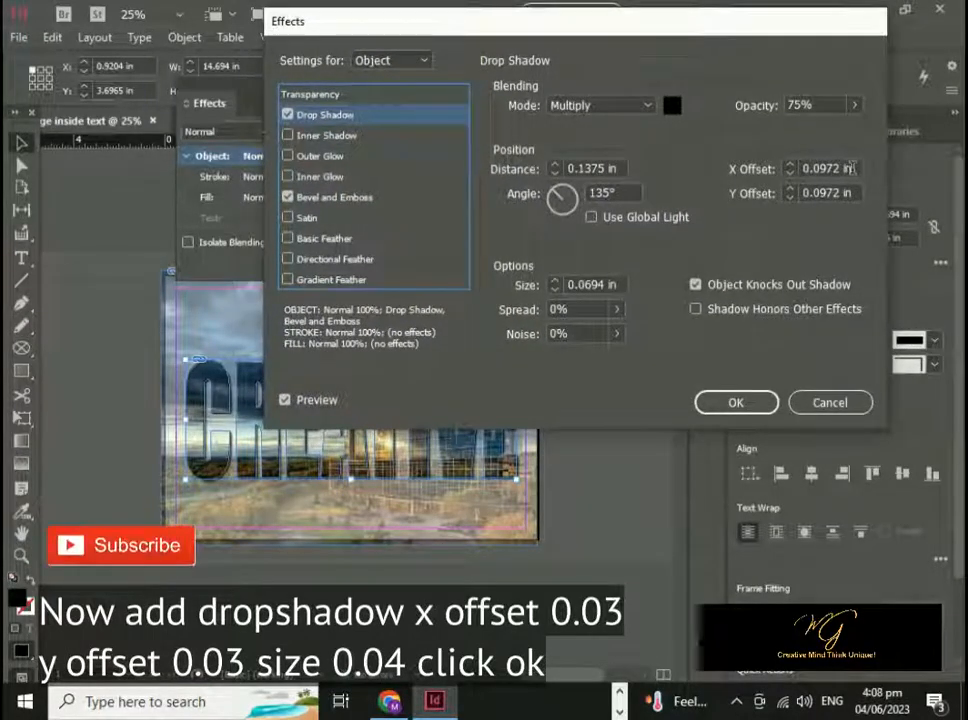
{"action": "left_click_drag", "start_coordinate": [855, 169], "coordinate": [846, 170]}
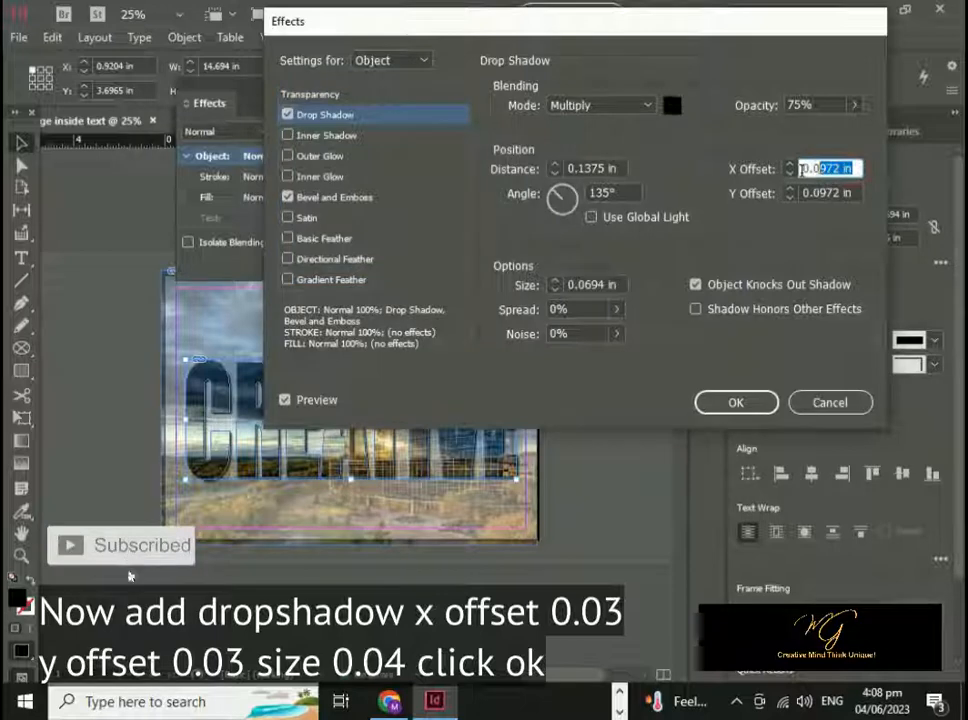
{"action": "type", "text": "0.03"}
{"action": "left_click_drag", "start_coordinate": [854, 193], "coordinate": [820, 201]}
{"action": "type", "text": "0.03"}
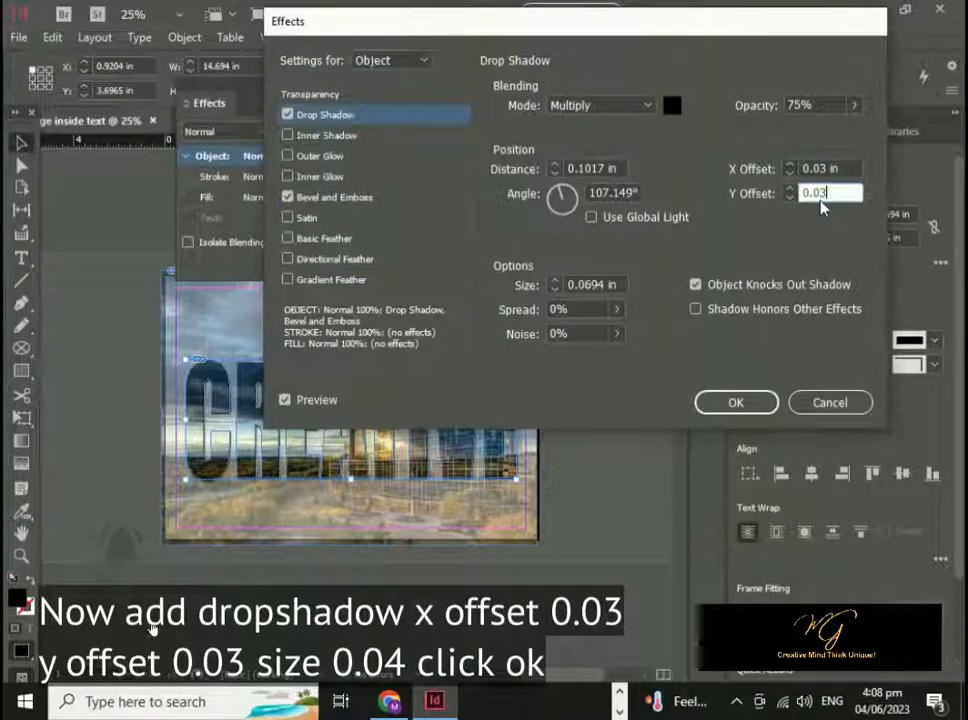
Step: Set the drop shadow's size to 0.04 in and apply the effects to the letters
{"action": "left_click_drag", "start_coordinate": [613, 285], "coordinate": [592, 290]}
{"action": "type", "text": "4"}
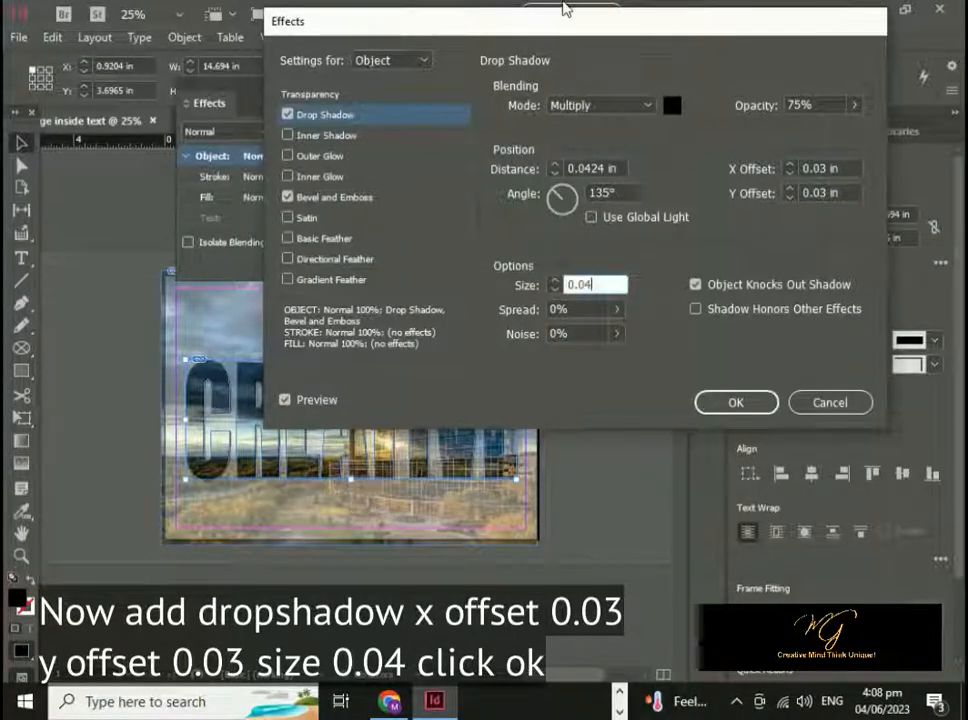
{"action": "left_click_drag", "start_coordinate": [575, 26], "coordinate": [310, 24]}
{"action": "left_click", "coordinate": [480, 402]}
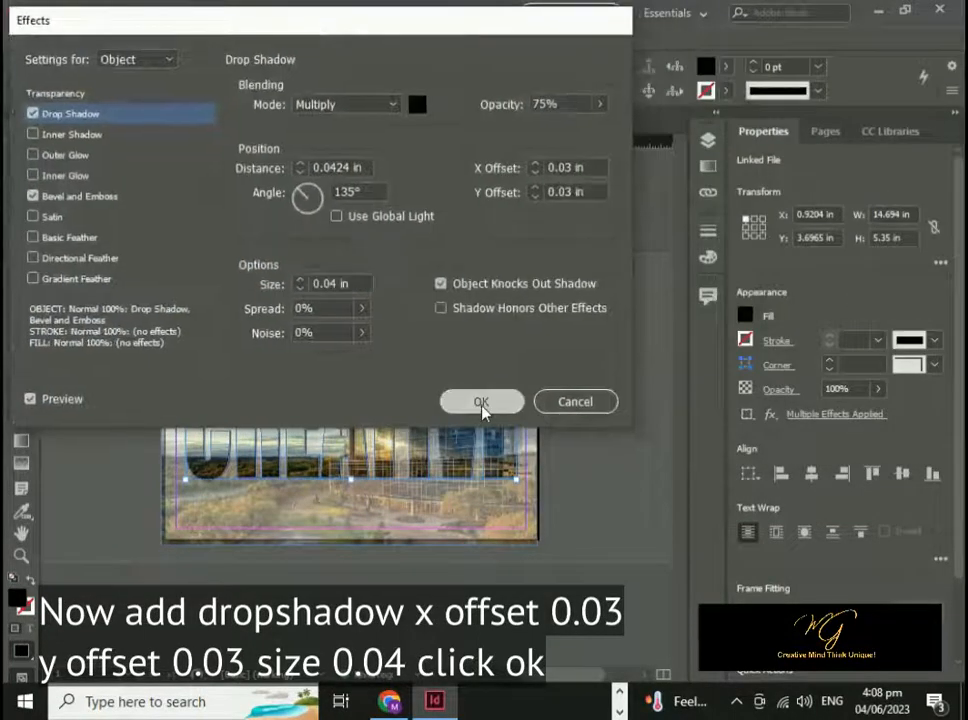
{"action": "left_click", "coordinate": [499, 609]}
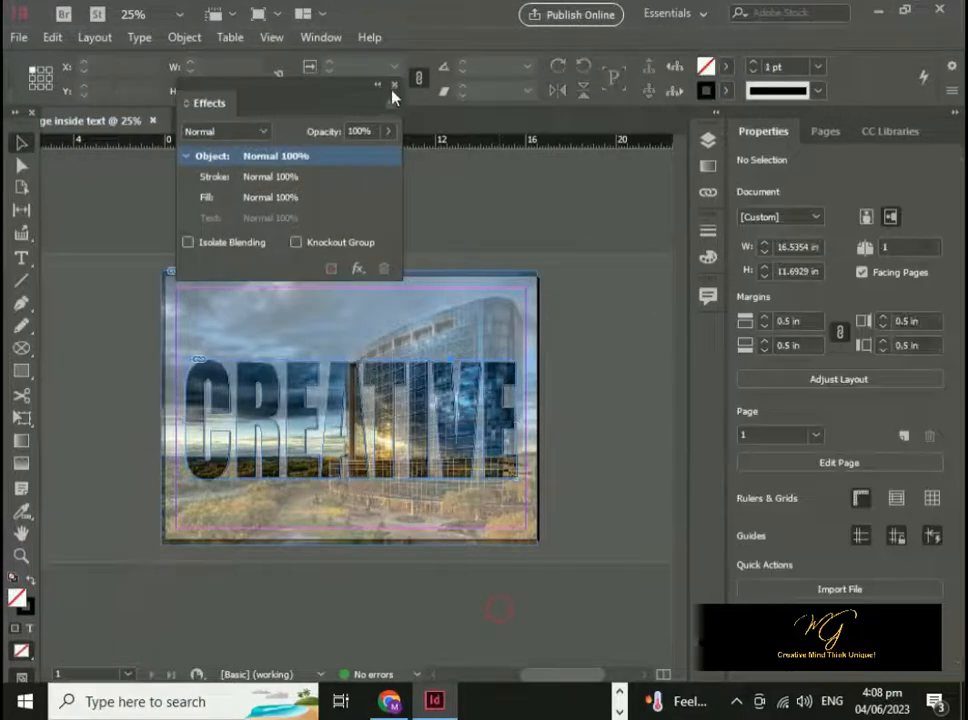
{"action": "left_click", "coordinate": [394, 86]}
Step: Crop the faded background image's frame to the page edges, 16.5354 in wide and 11.6929 in high at X 0, Y 0
{"action": "left_click", "coordinate": [348, 335]}
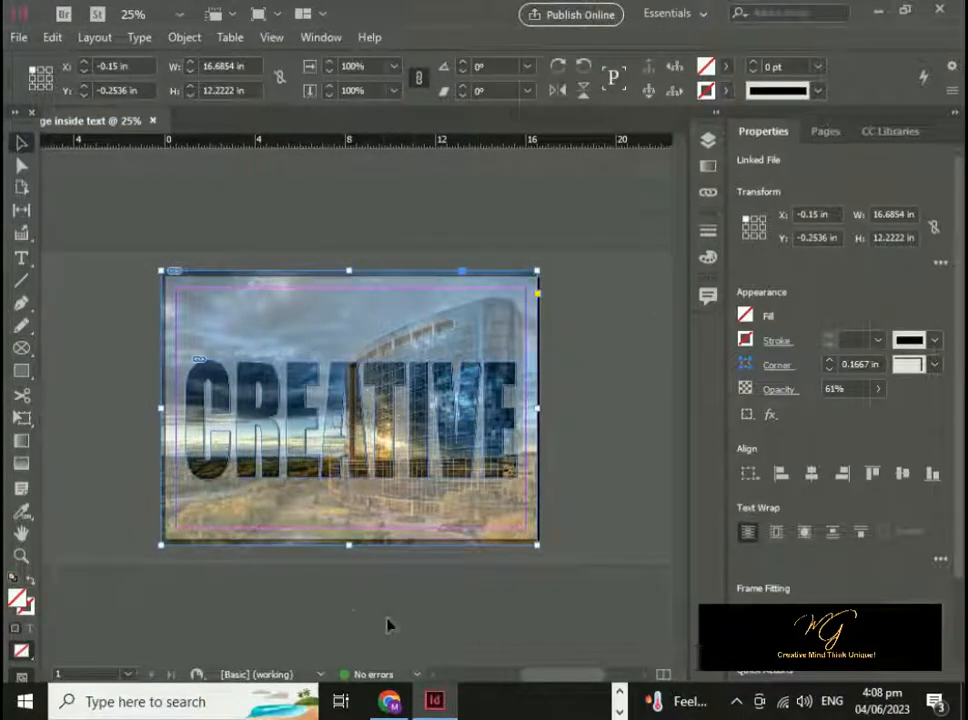
{"action": "left_click", "coordinate": [468, 594]}
{"action": "left_click_drag", "start_coordinate": [332, 570], "coordinate": [421, 525]}
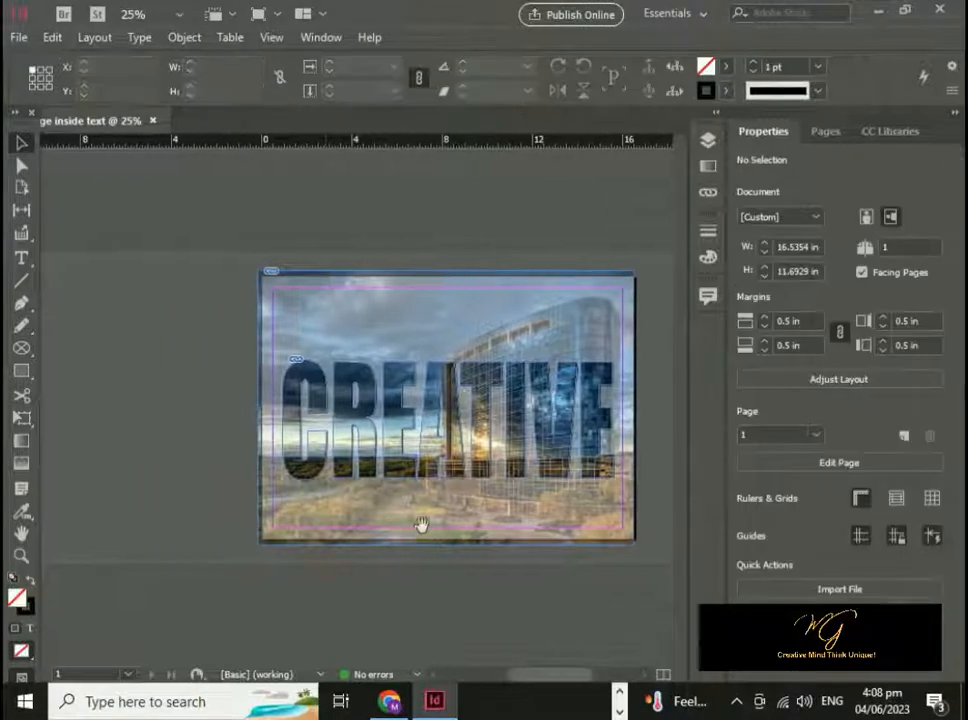
{"action": "left_click", "coordinate": [576, 344]}
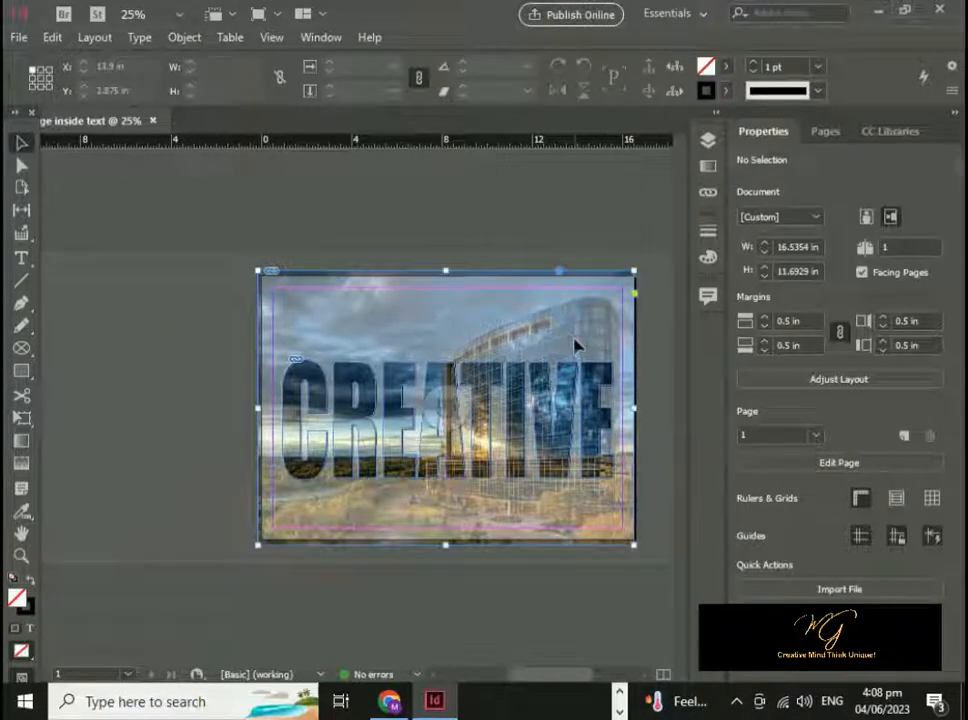
{"action": "left_click_drag", "start_coordinate": [634, 411], "coordinate": [642, 416]}
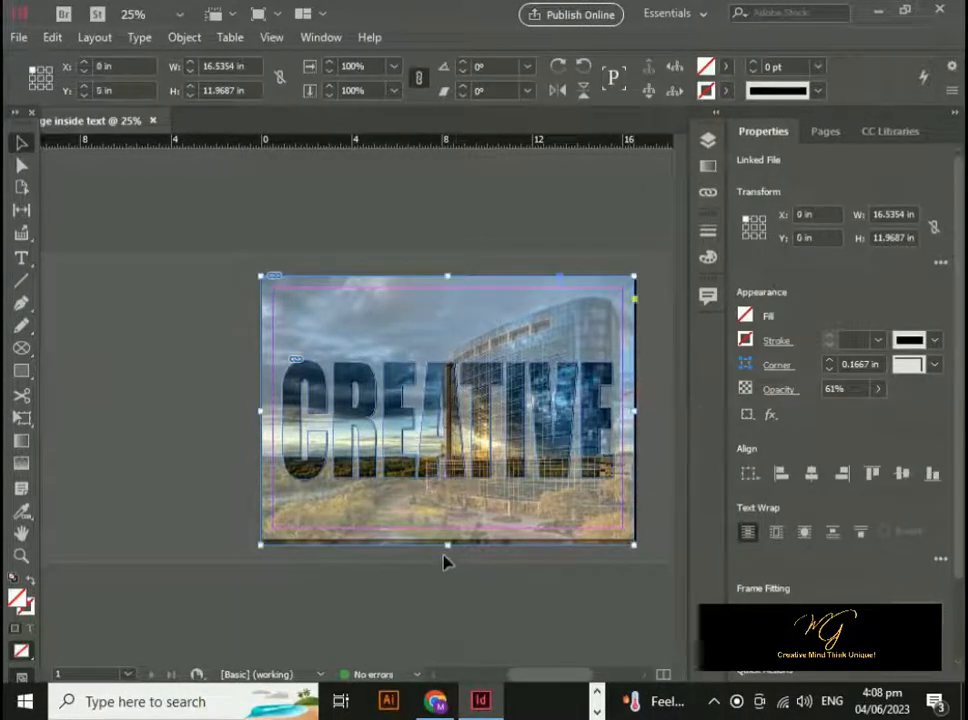
{"action": "left_click_drag", "start_coordinate": [447, 545], "coordinate": [443, 537]}
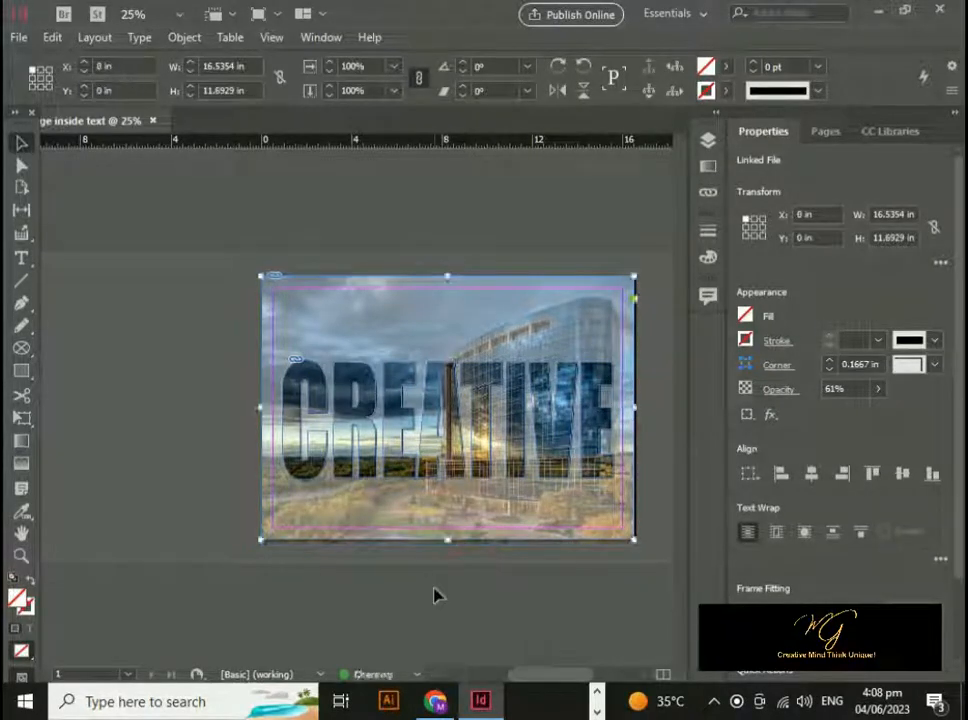
{"action": "left_click", "coordinate": [434, 596]}
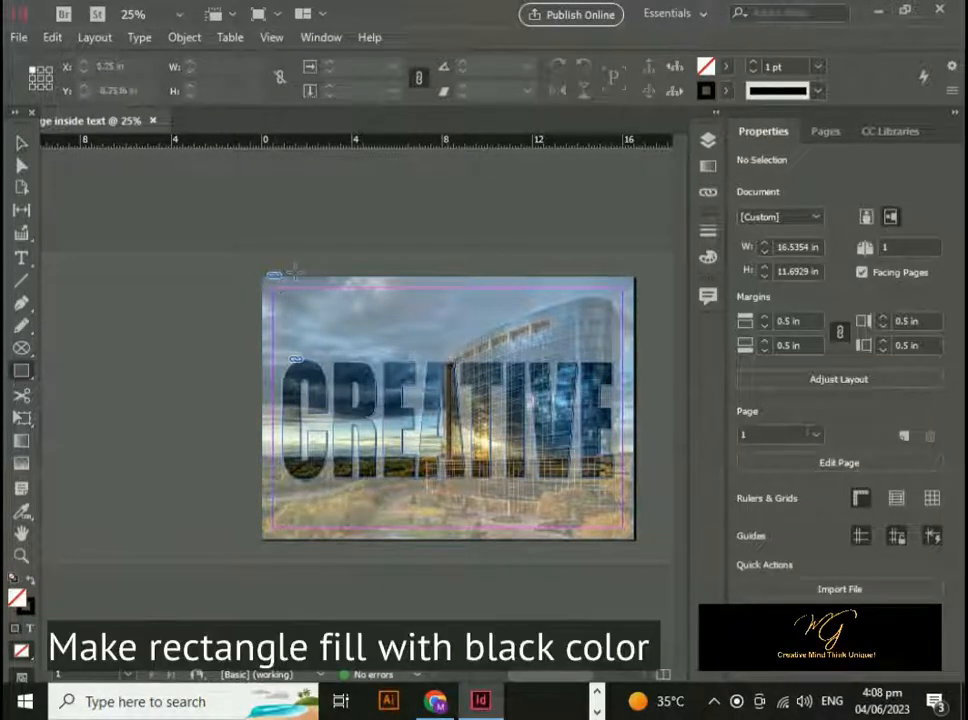
Step: Draw a 16.5354 × 11.6929 in rectangle over the whole page and fill it with the black Registration swatch
{"action": "left_click_drag", "start_coordinate": [263, 279], "coordinate": [641, 545]}
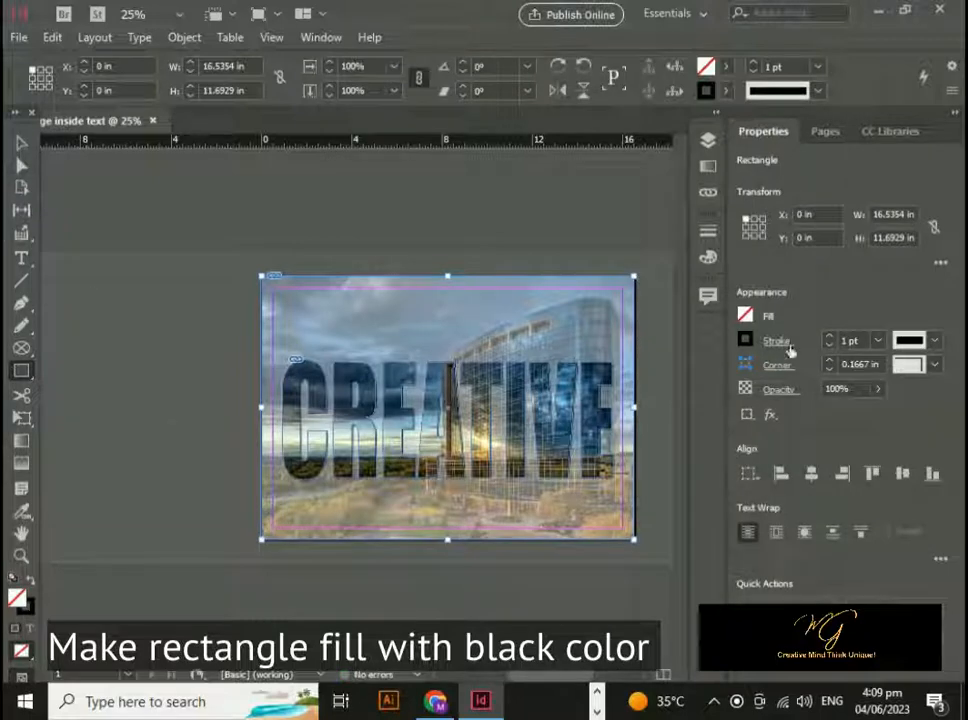
{"action": "left_click", "coordinate": [745, 316]}
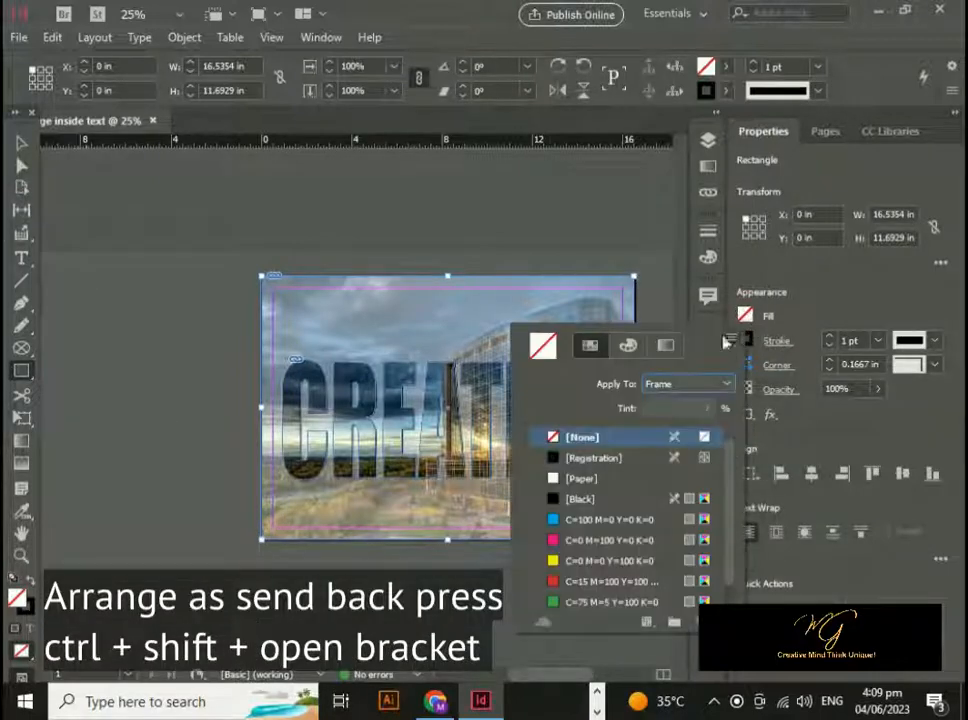
{"action": "left_click", "coordinate": [553, 460]}
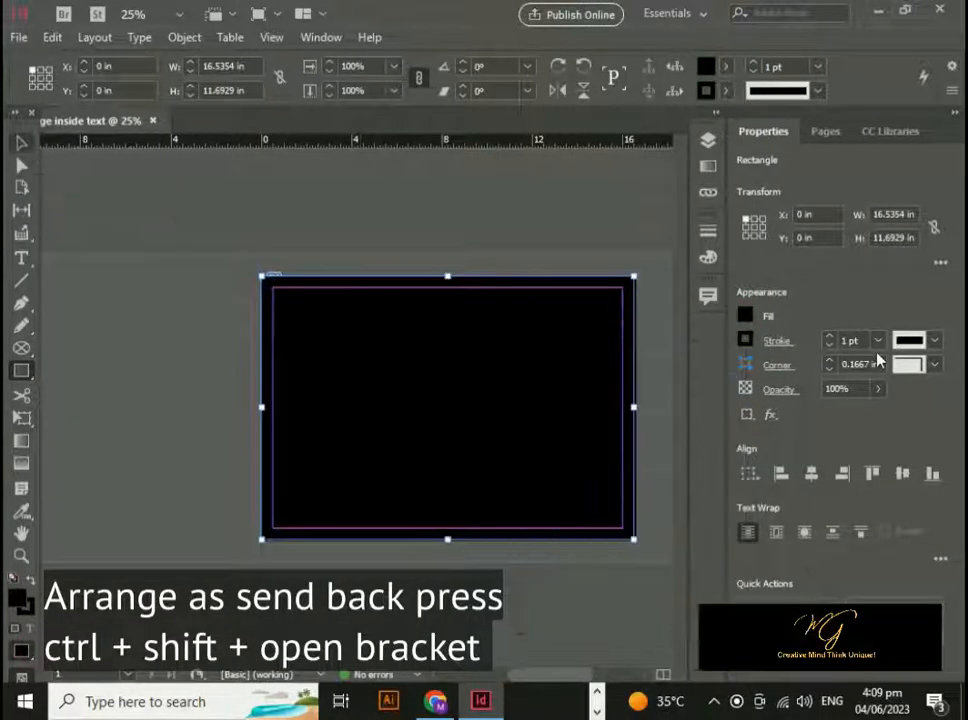
Step: Send the black rectangle to the back, behind the images, and lower its opacity to 63%
{"action": "key", "text": "ctrl+shift+bracketleft"}
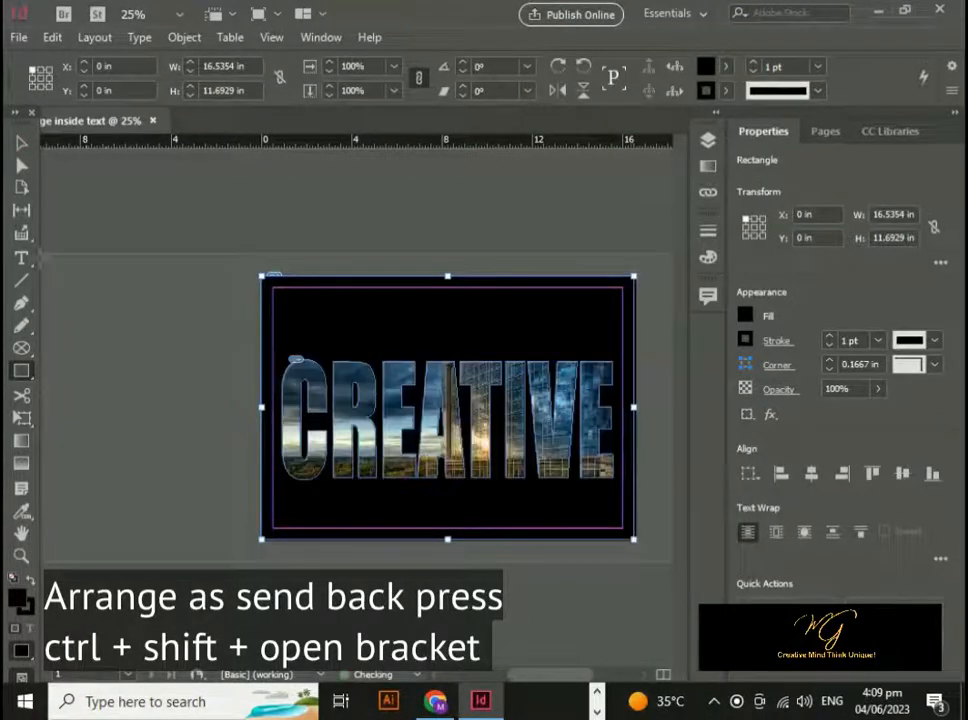
{"action": "left_click", "coordinate": [24, 146]}
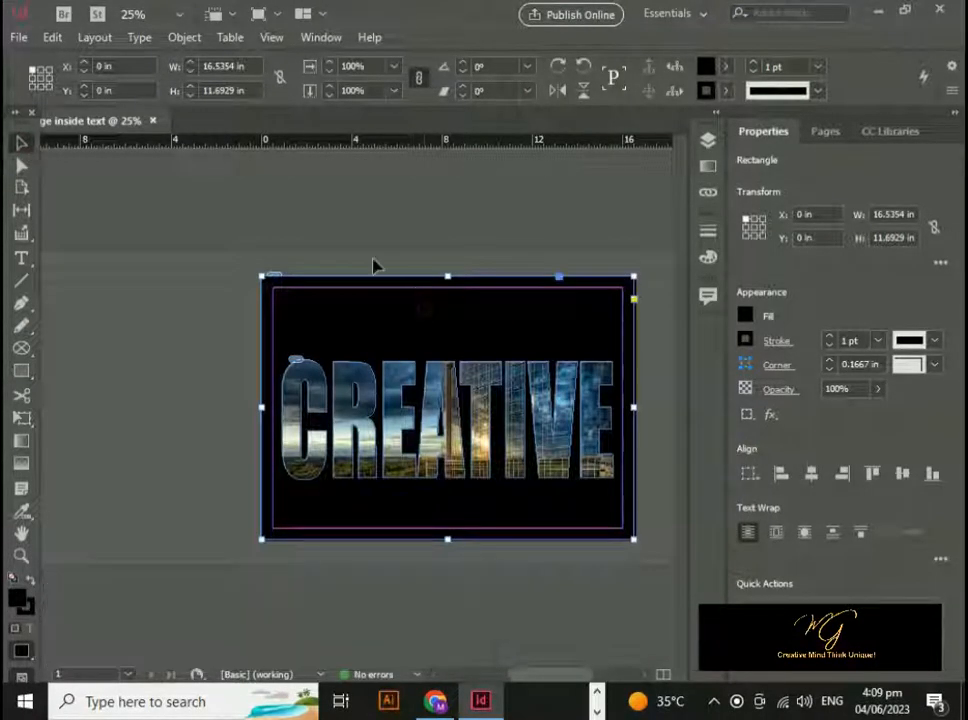
{"action": "left_click", "coordinate": [878, 390]}
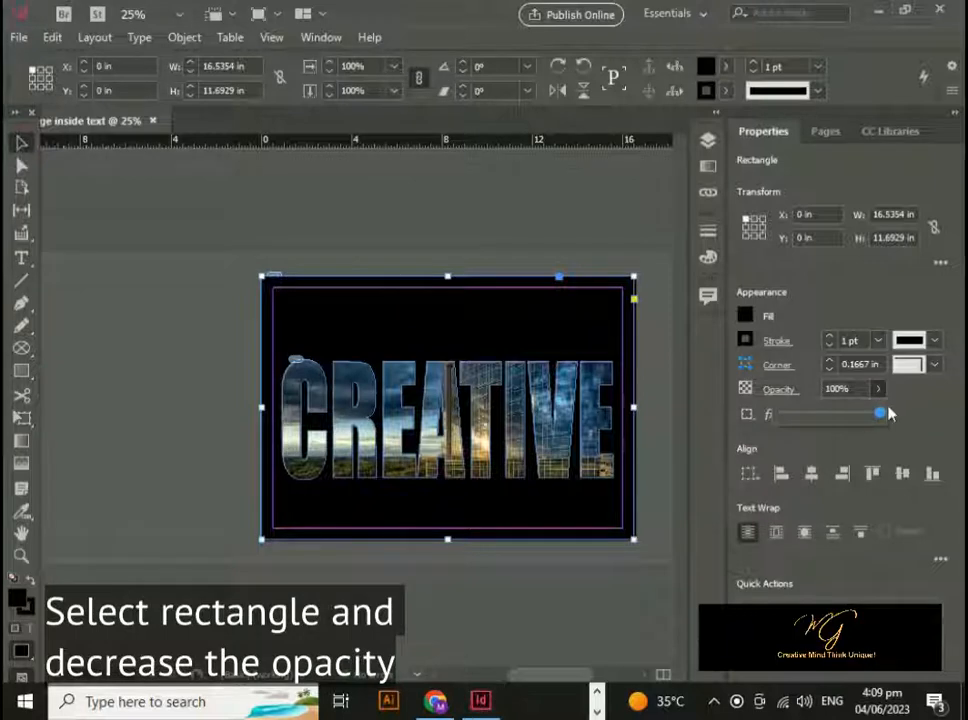
{"action": "left_click_drag", "start_coordinate": [880, 420], "coordinate": [842, 428]}
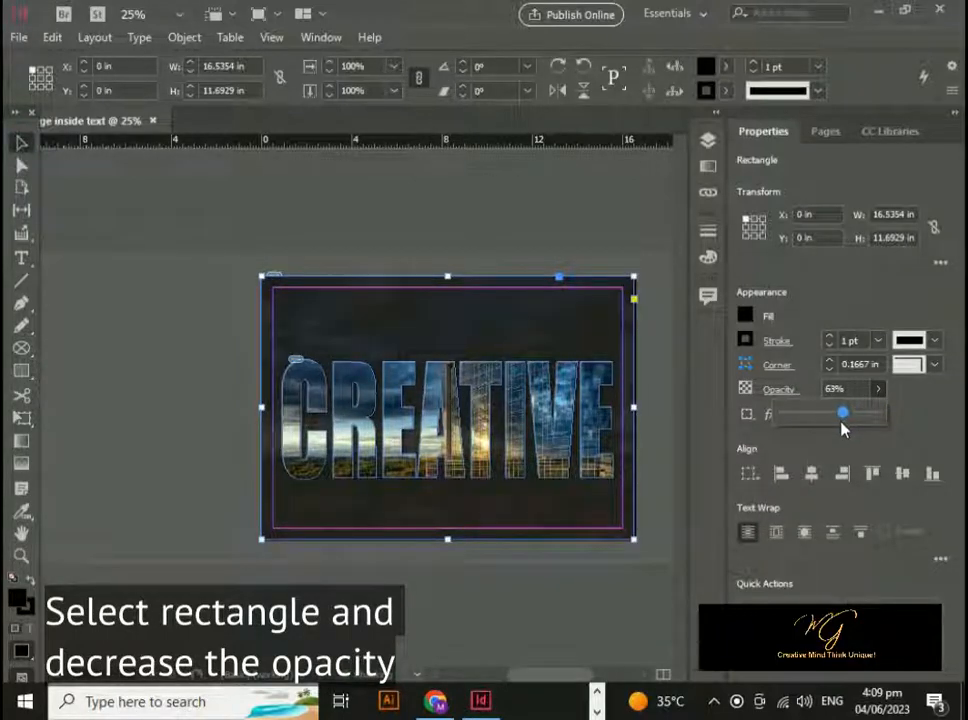
{"action": "left_click", "coordinate": [566, 262]}
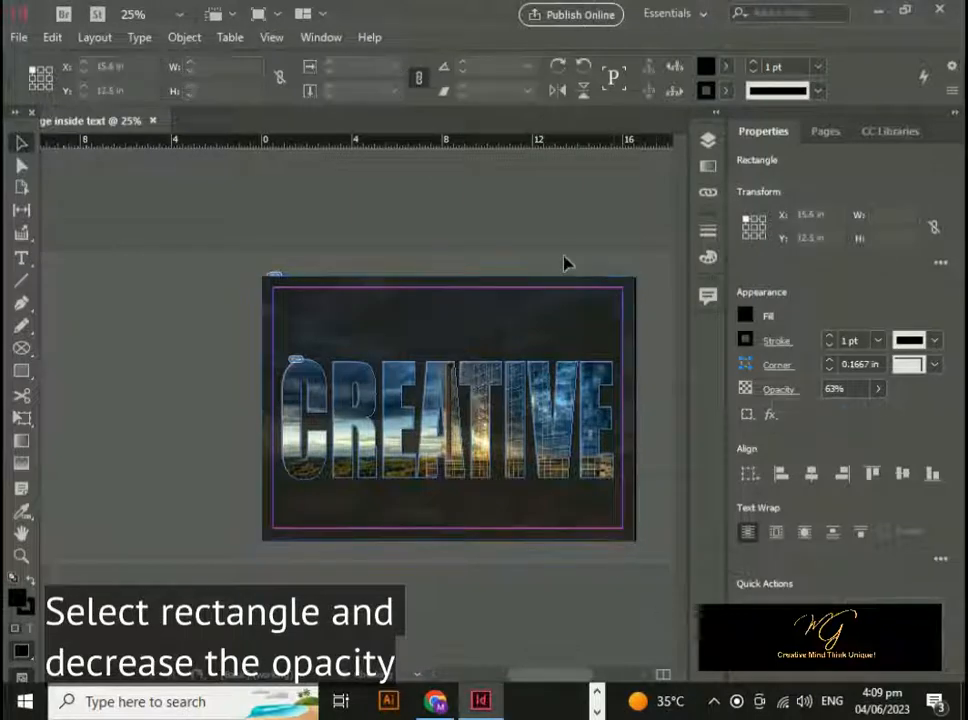
Step: Change the black rectangle's transparency blending mode to Hue and apply the effect
{"action": "left_click", "coordinate": [184, 37]}
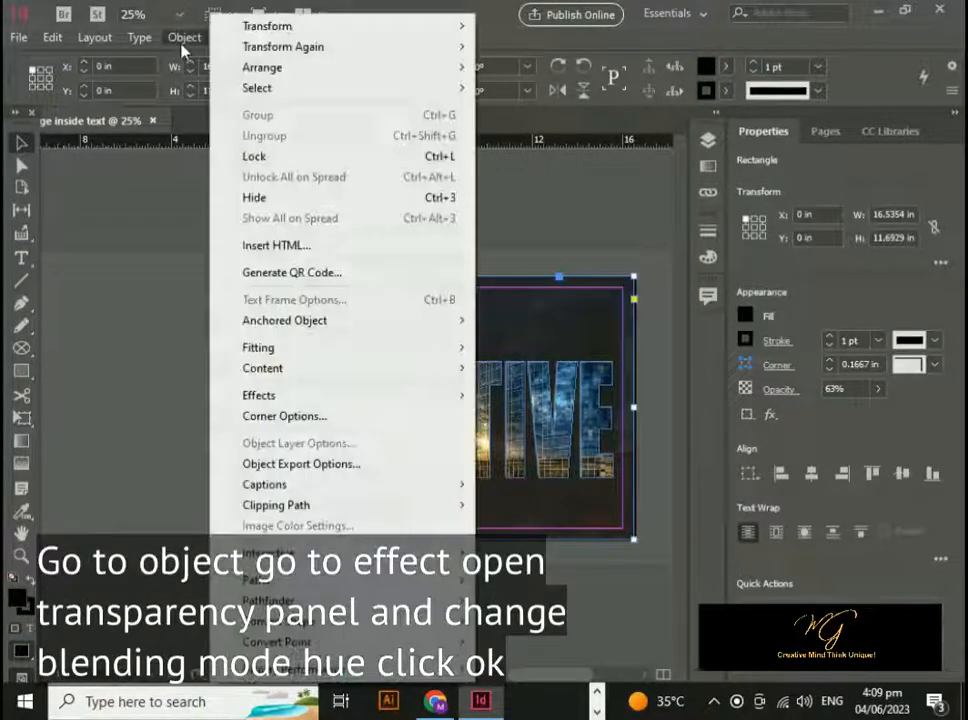
{"action": "mouse_move", "coordinate": [300, 396]}
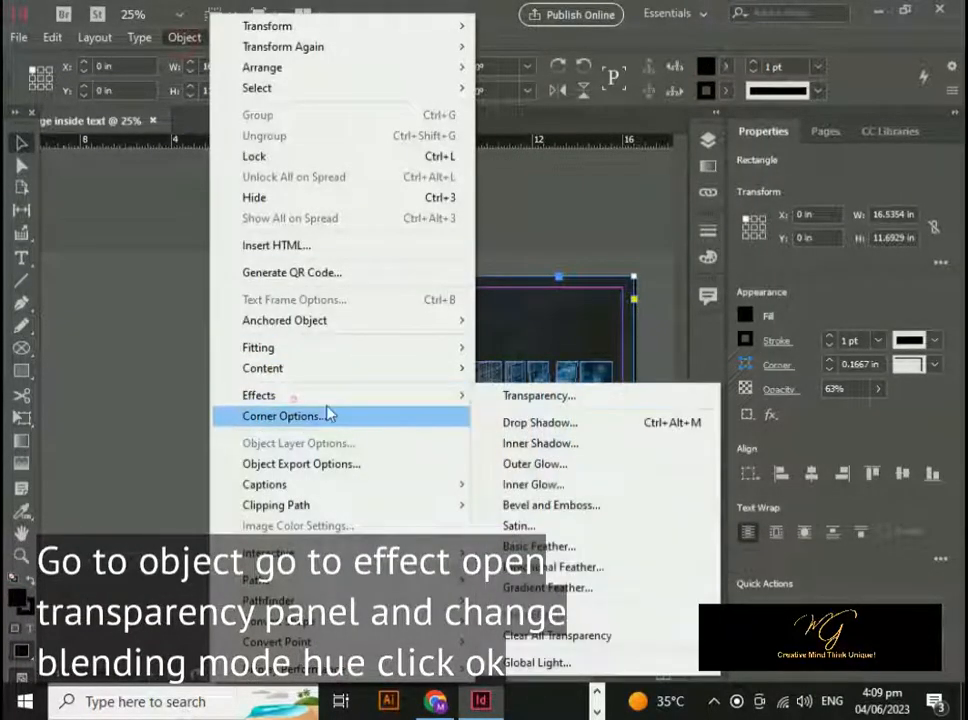
{"action": "left_click", "coordinate": [505, 398]}
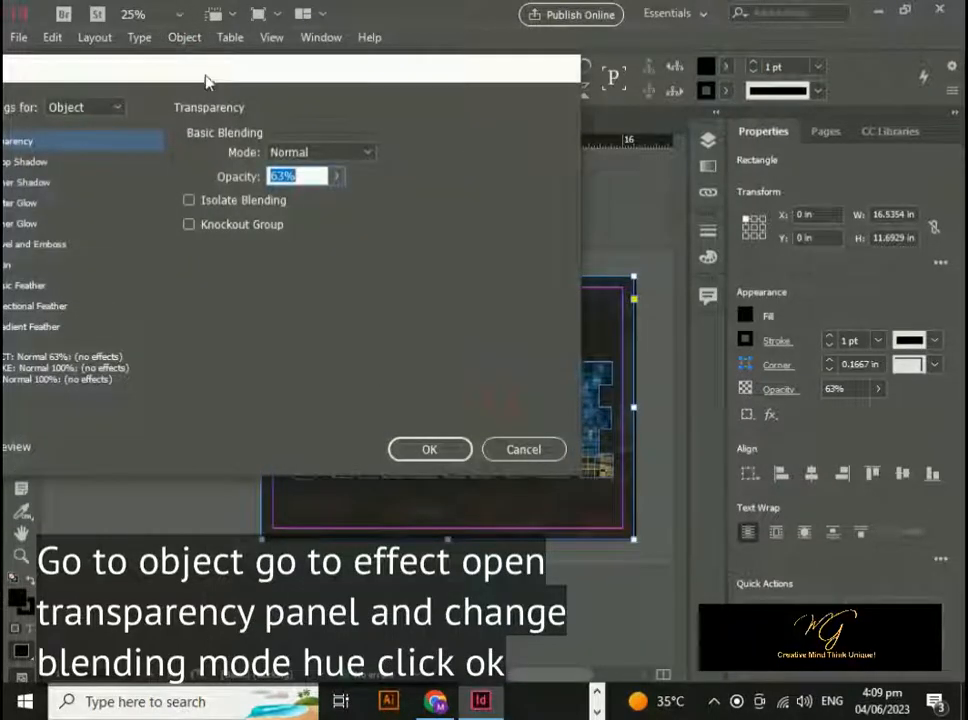
{"action": "left_click", "coordinate": [367, 152]}
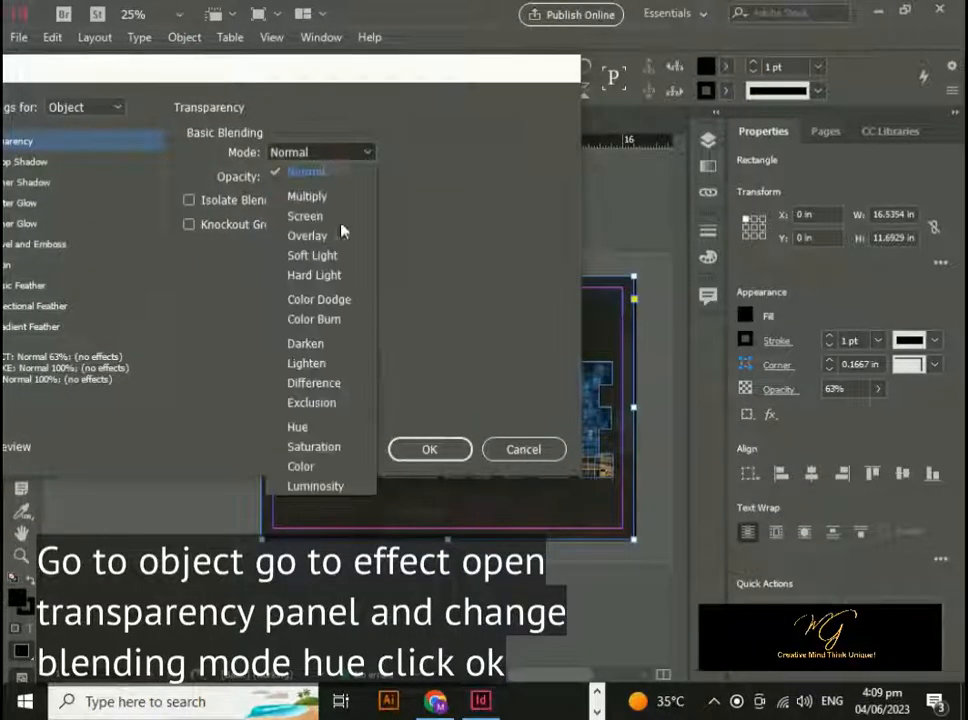
{"action": "left_click", "coordinate": [330, 488]}
{"action": "left_click_drag", "start_coordinate": [265, 73], "coordinate": [789, 32]}
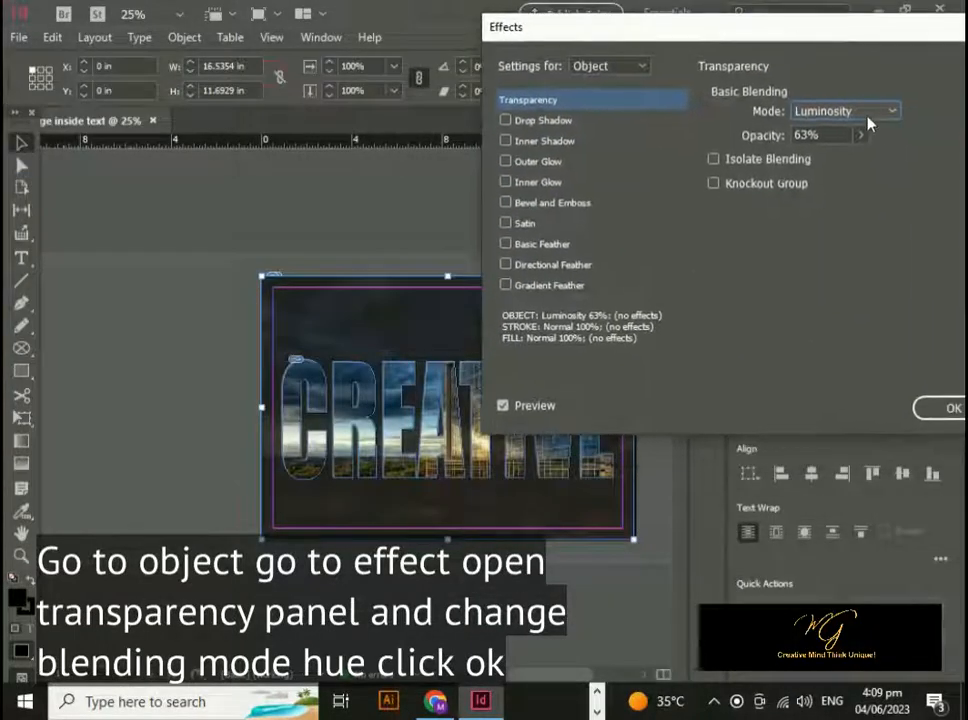
{"action": "left_click", "coordinate": [880, 113]}
{"action": "left_click", "coordinate": [838, 389]}
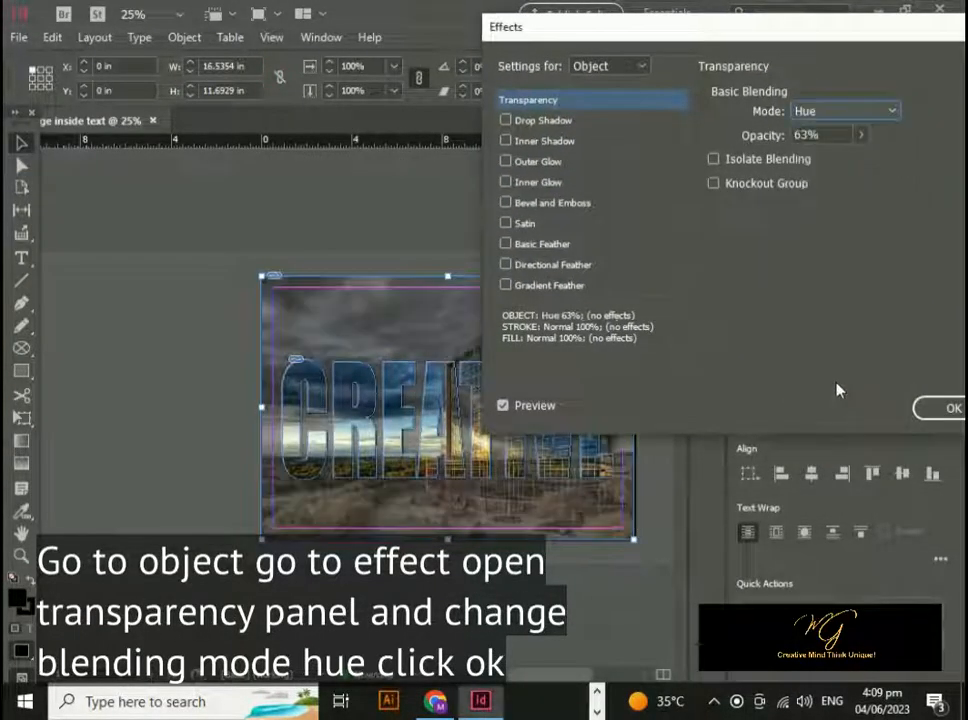
{"action": "left_click_drag", "start_coordinate": [640, 29], "coordinate": [98, 196]}
{"action": "left_click", "coordinate": [341, 395]}
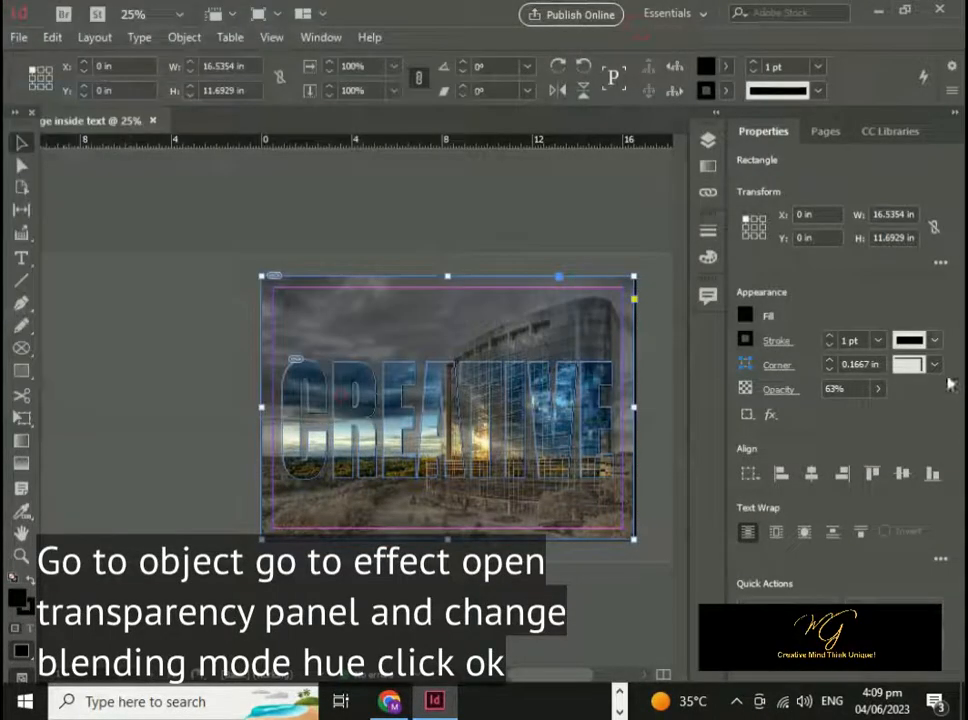
Step: Raise the black rectangle's opacity to 88% and deselect it
{"action": "left_click", "coordinate": [878, 389]}
{"action": "mouse_move", "coordinate": [866, 413]}
{"action": "left_mouse_down"}
{"action": "mouse_move", "coordinate": [847, 417]}
{"action": "mouse_move", "coordinate": [873, 417]}
{"action": "left_mouse_up"}
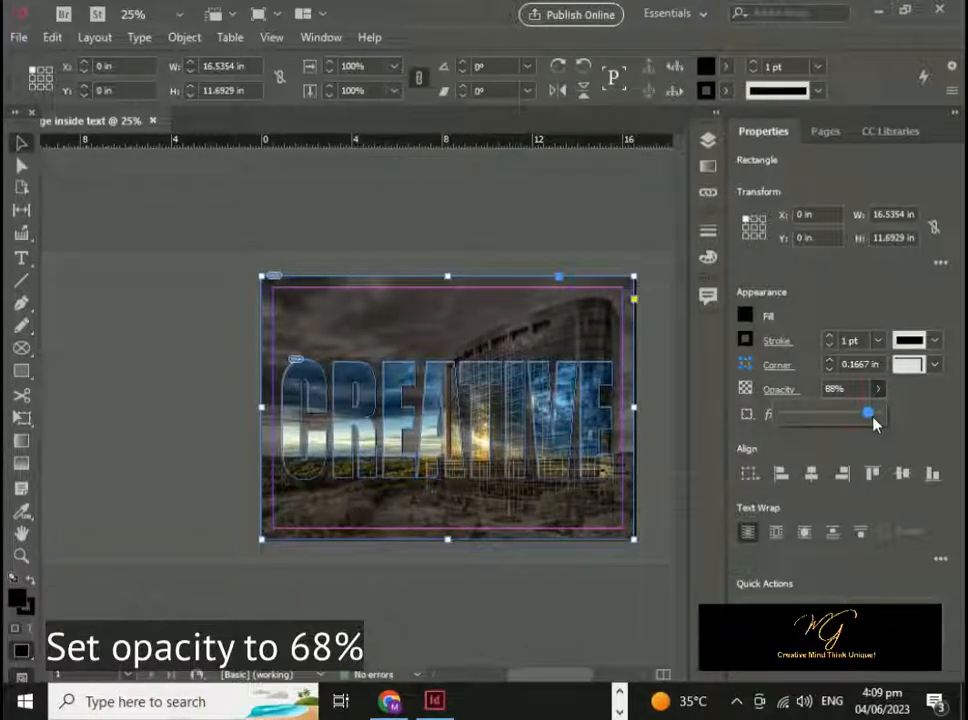
{"action": "left_click", "coordinate": [500, 630]}
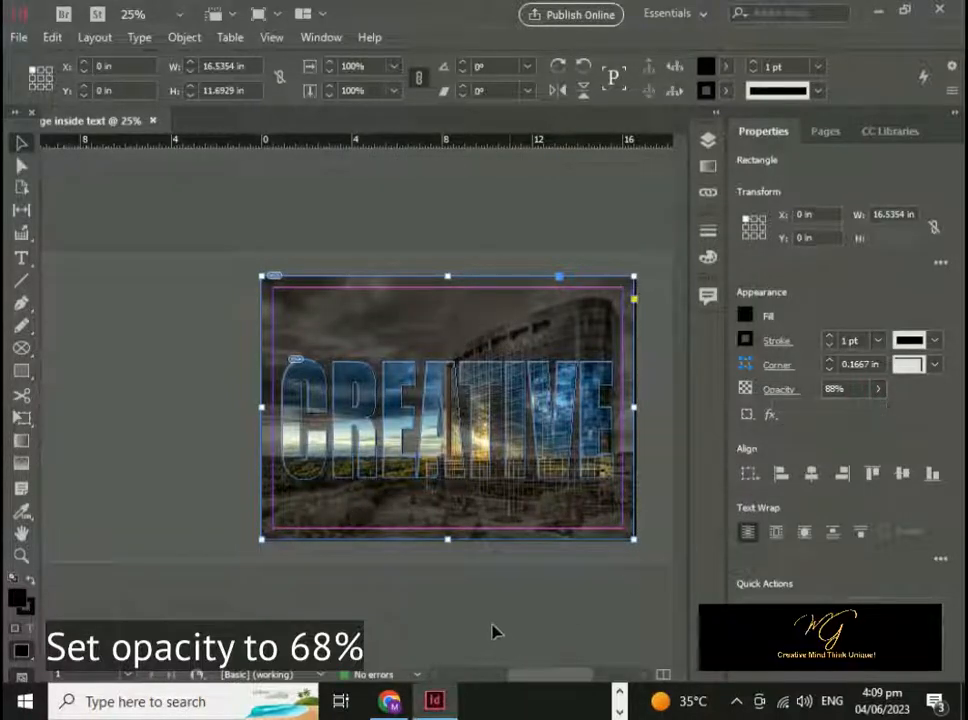
{"action": "left_click", "coordinate": [493, 631]}
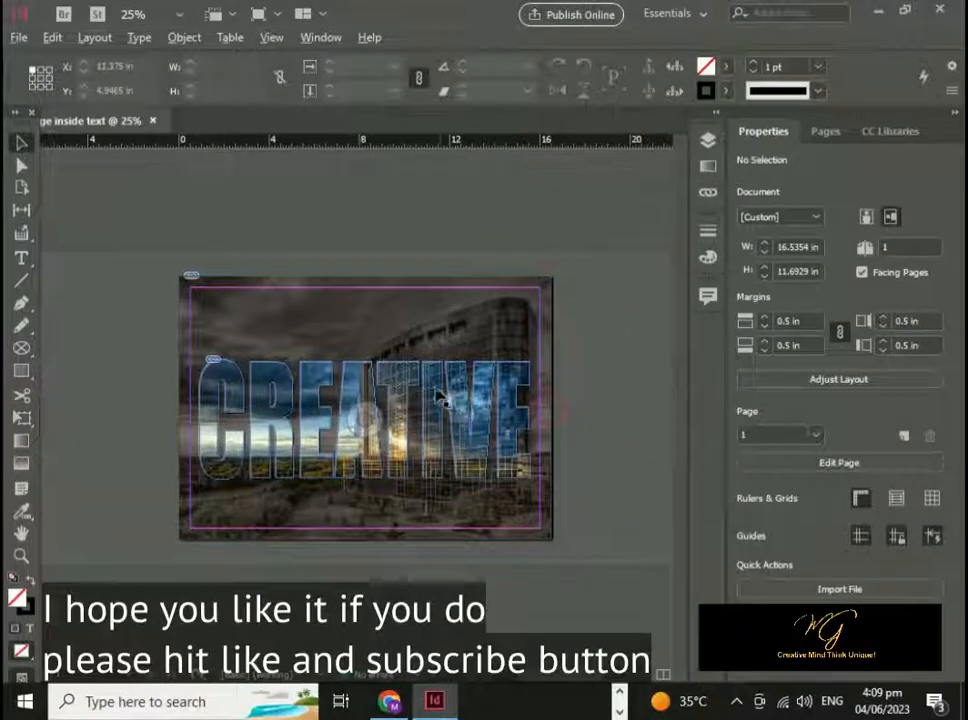
Step: Inspect the finished CREATIVE lettering at 50% magnification across the page, undoing any accidental change, and return to the full-page view
{"action": "key", "text": "ctrl+="}
{"action": "scroll", "coordinate": [436, 395], "scroll_direction": "down", "scroll_amount": 3}
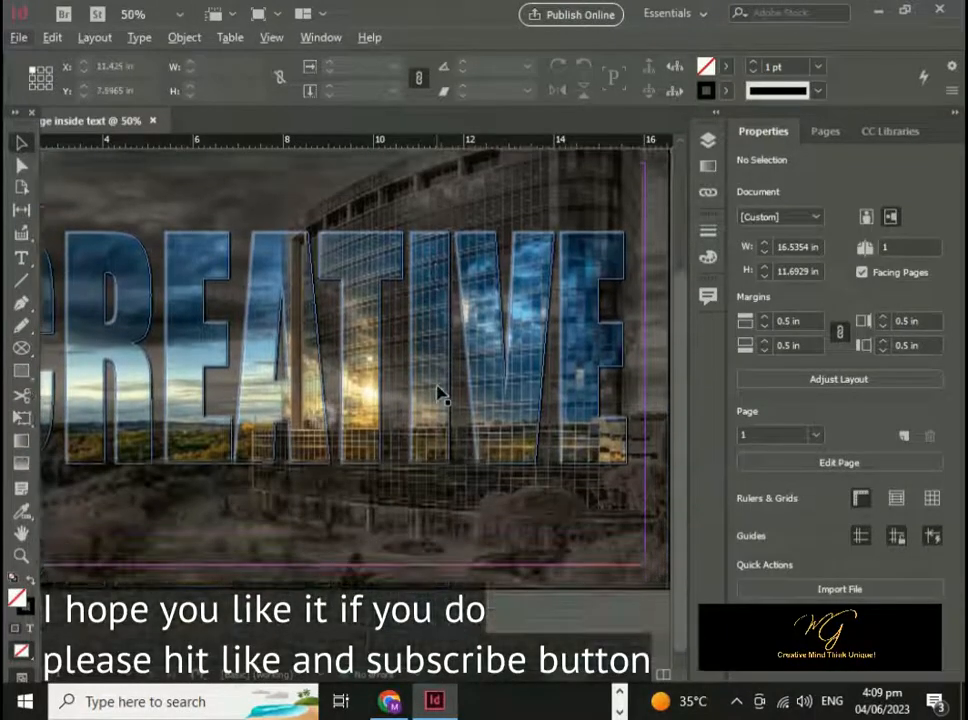
{"action": "left_click_drag", "start_coordinate": [322, 422], "coordinate": [561, 475]}
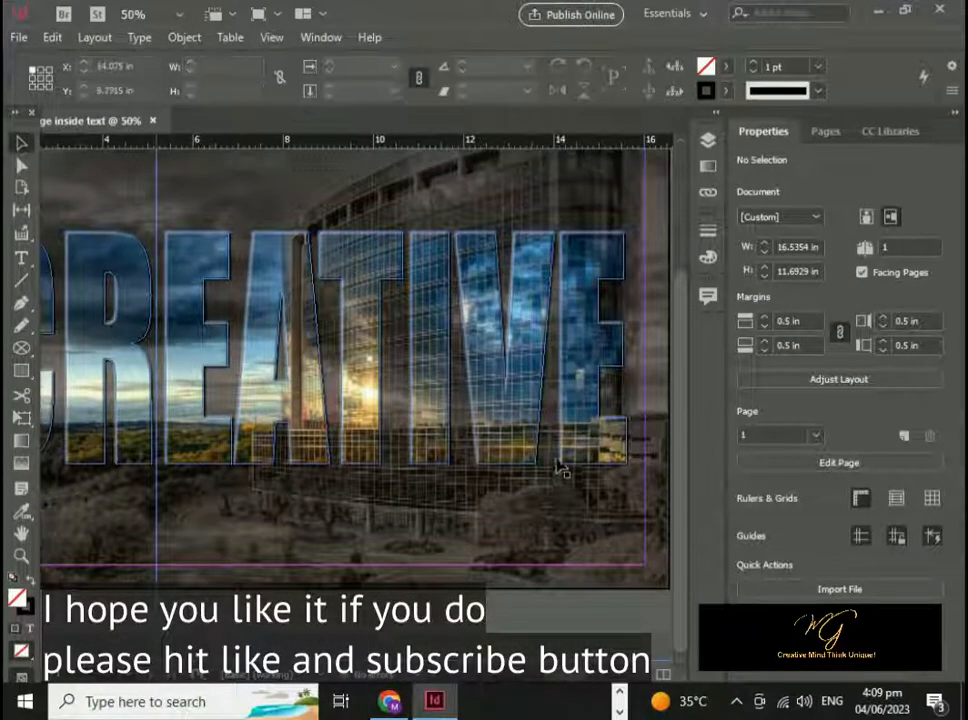
{"action": "key", "text": "ctrl+z"}
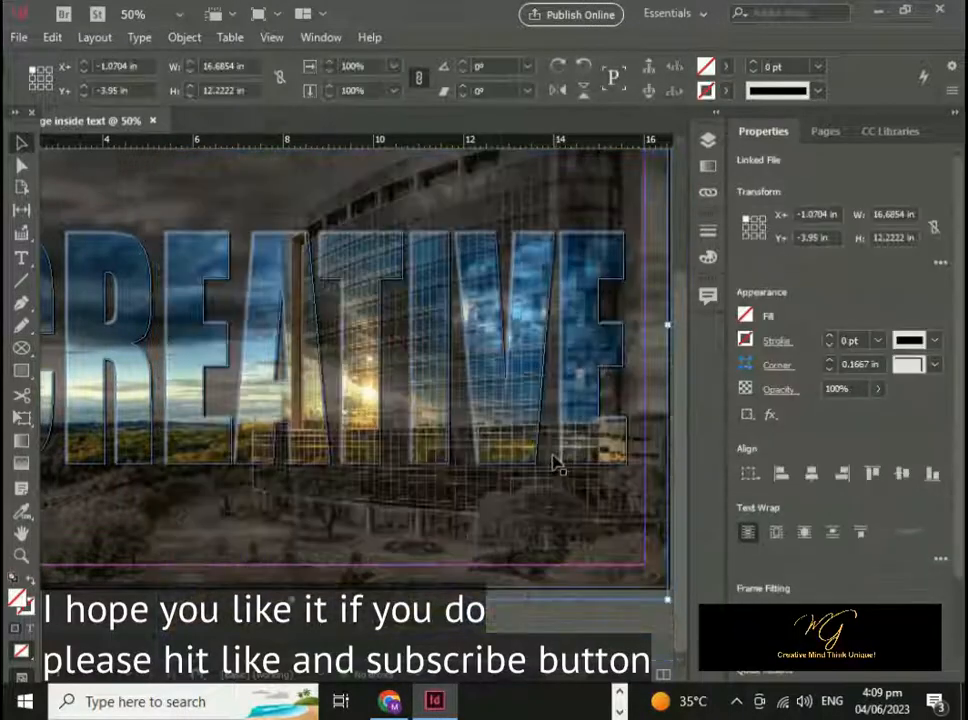
{"action": "left_click_drag", "start_coordinate": [280, 540], "coordinate": [509, 540]}
{"action": "left_click", "coordinate": [425, 621]}
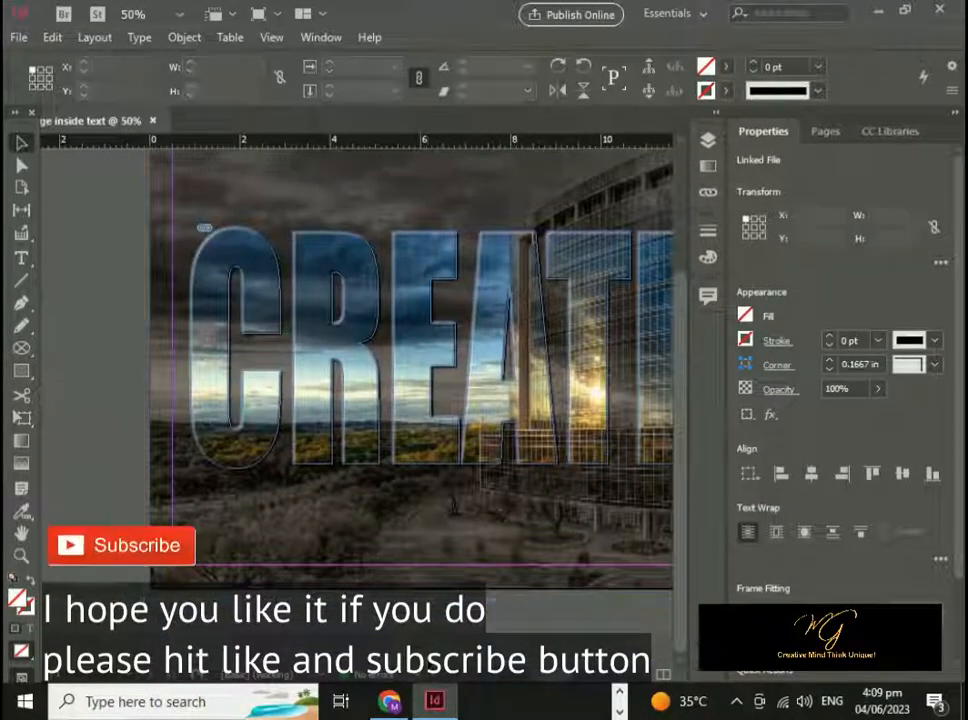
{"action": "key", "text": "ctrl+minus"}
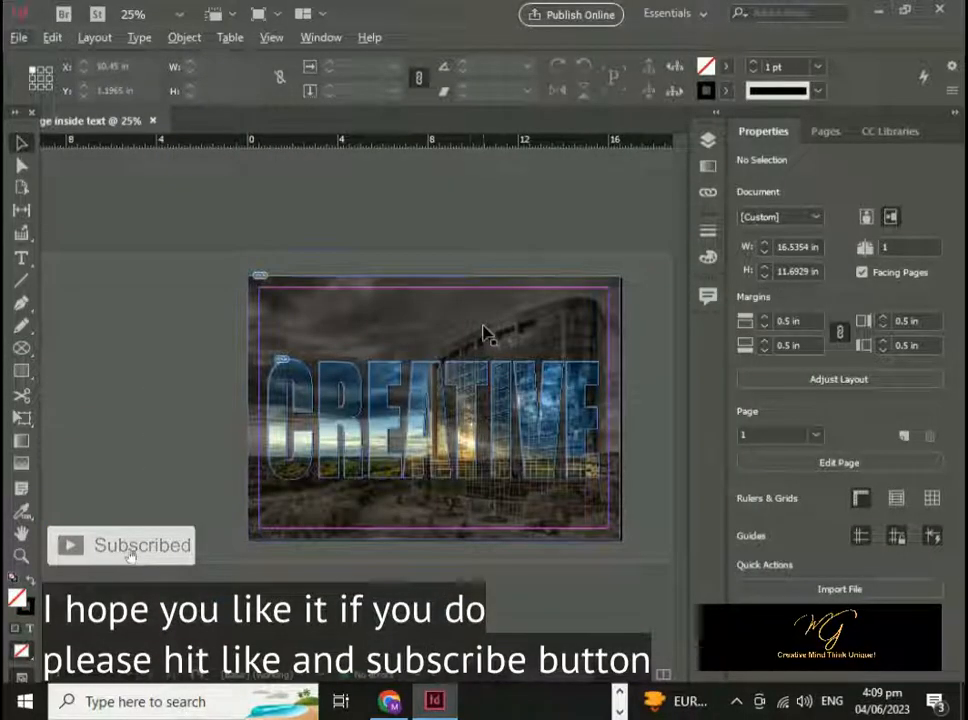